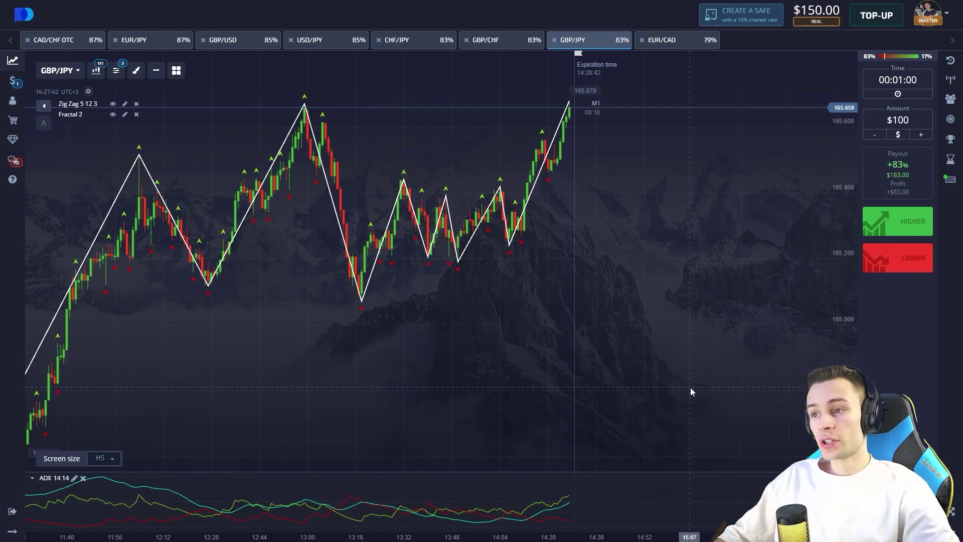
Set the trade amount to $150.
left_click(918, 120)
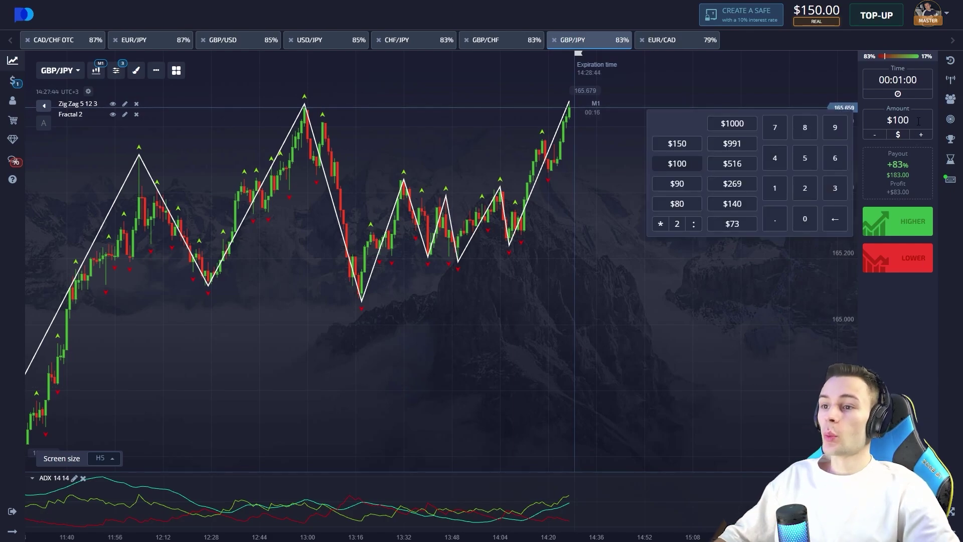
key("BackSpace")
key("BackSpace")
key("BackSpace")
type("150")
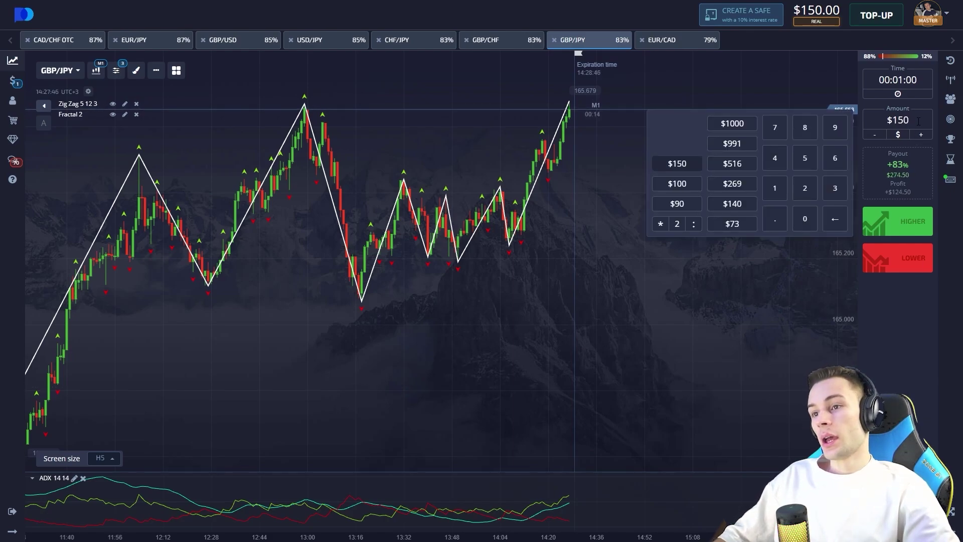
left_click(589, 240)
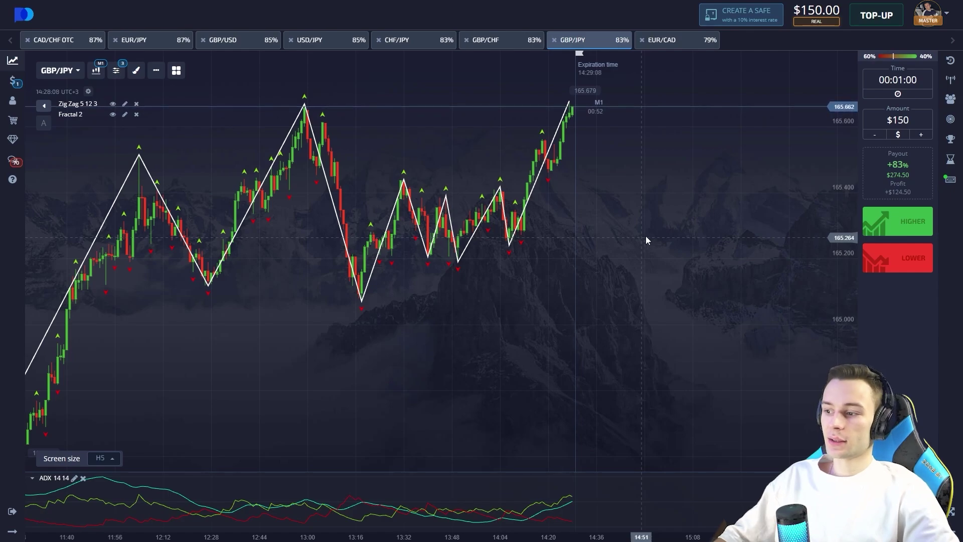
Check the EUR/CAD chart, and place a one-minute $150 Higher trade on USD/JPY.
left_click(672, 42)
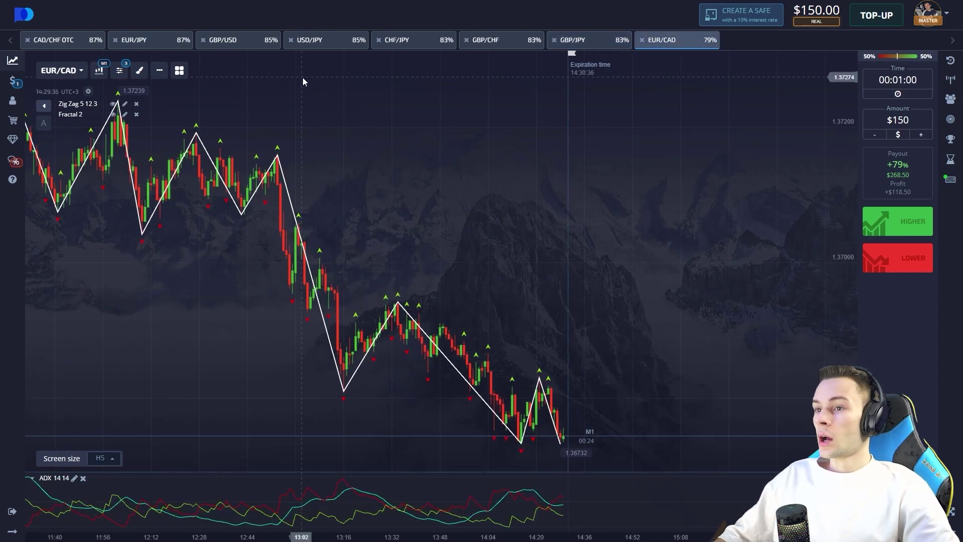
left_click(321, 42)
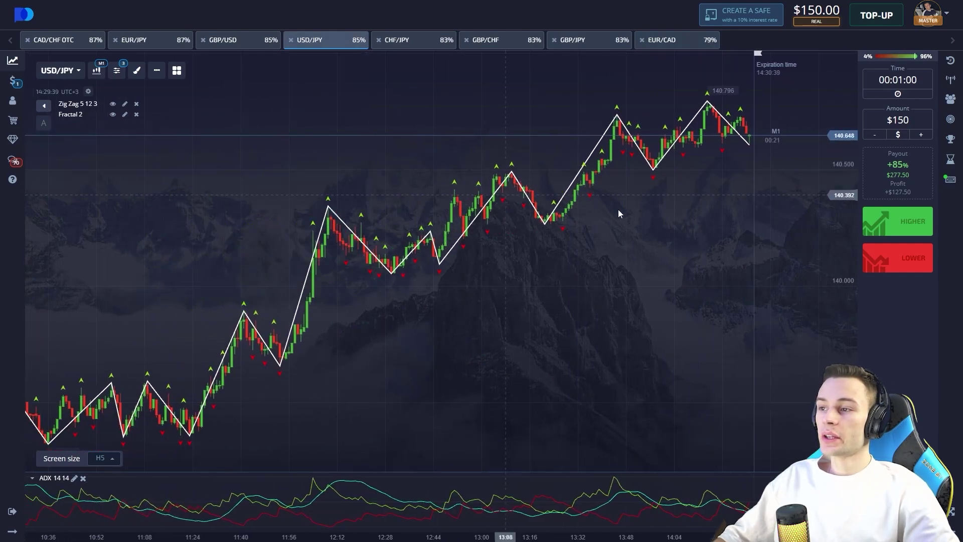
left_click(912, 222)
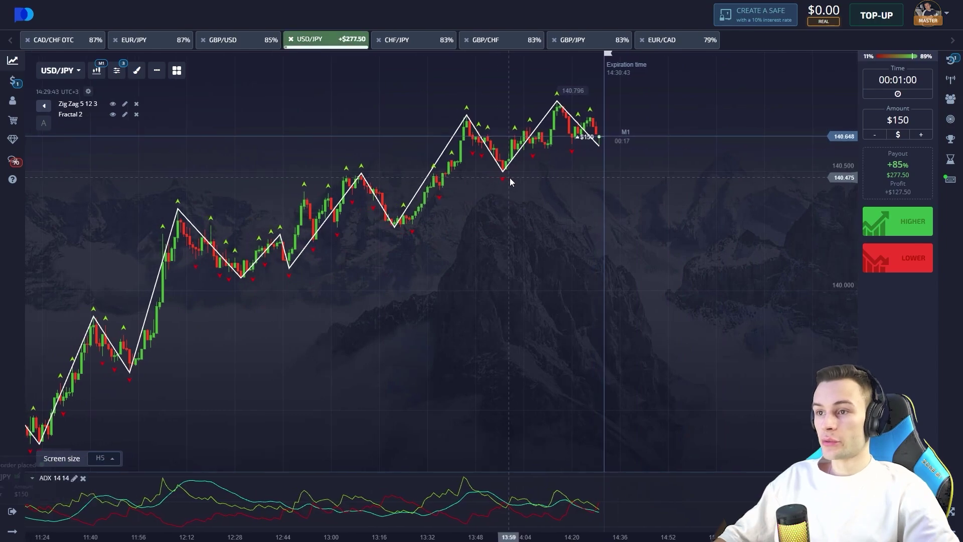
Capture the USD/JPY chart area at about 1618x964 and mark the latest ADX line crossing with a circle and small arrows.
key("Print")
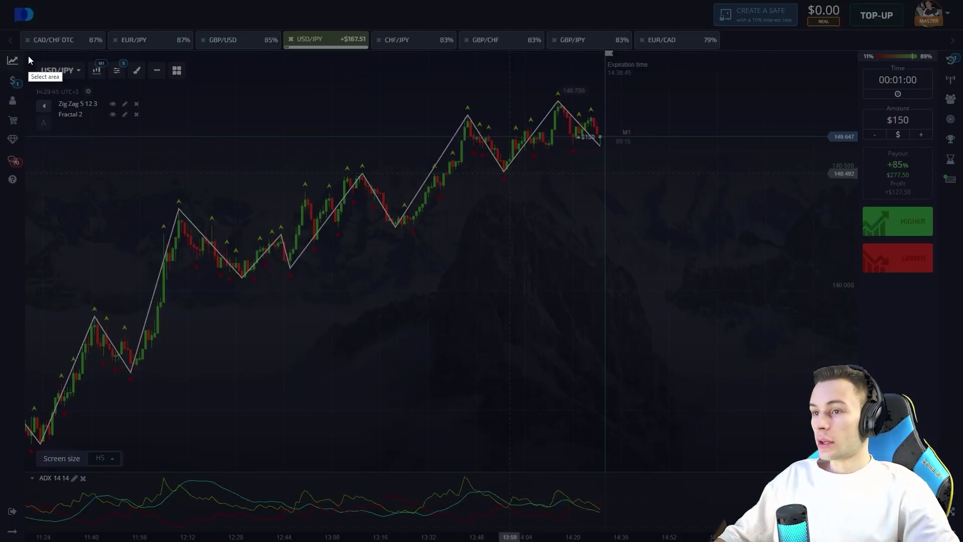
left_click_drag(28, 56, 839, 539)
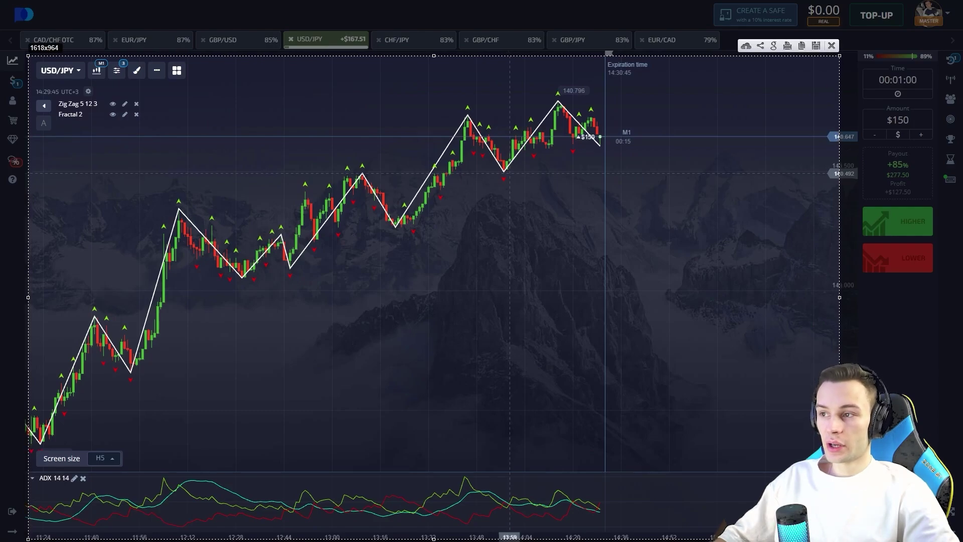
mouse_move(580, 496)
left_mouse_down()
mouse_move(582, 484)
mouse_move(597, 508)
left_mouse_up()
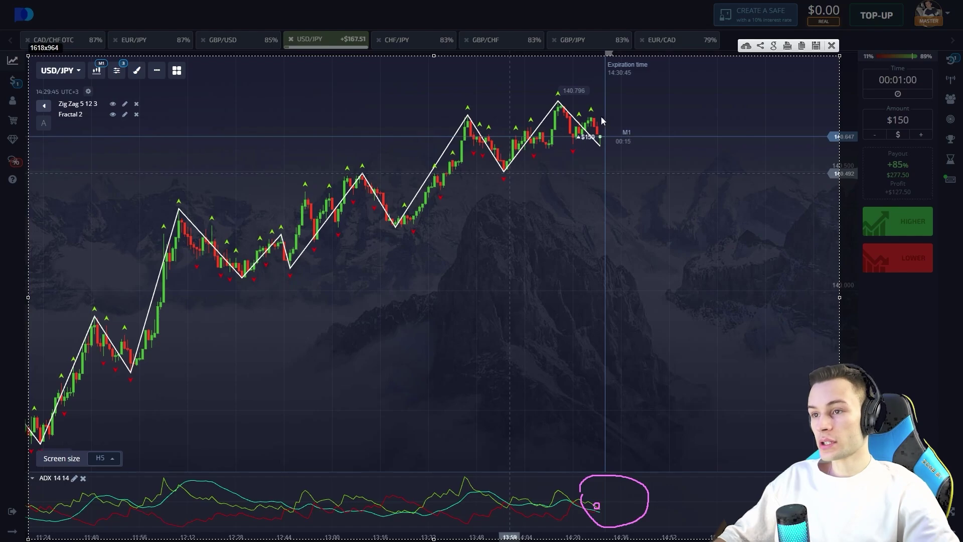
left_click_drag(593, 116, 606, 146)
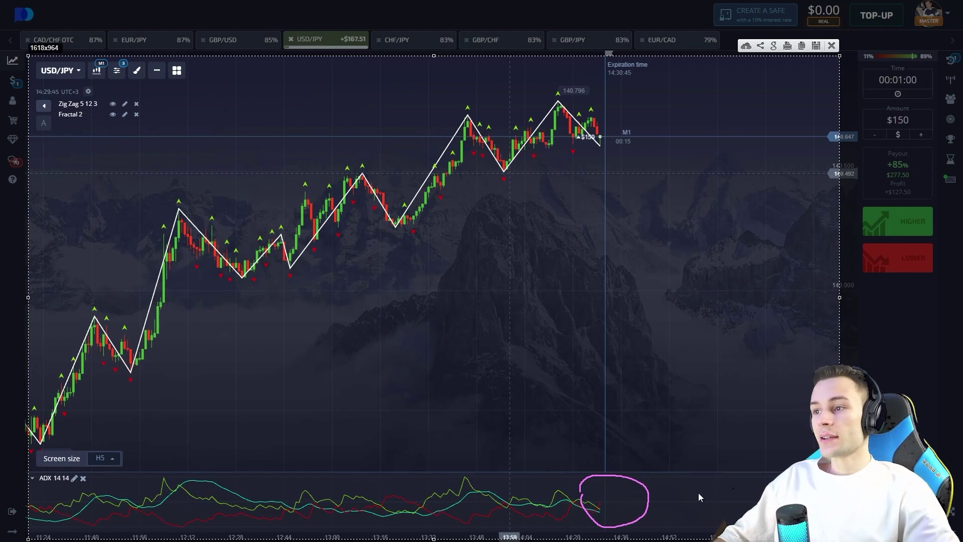
left_click_drag(601, 517, 608, 503)
left_click_drag(605, 500, 613, 509)
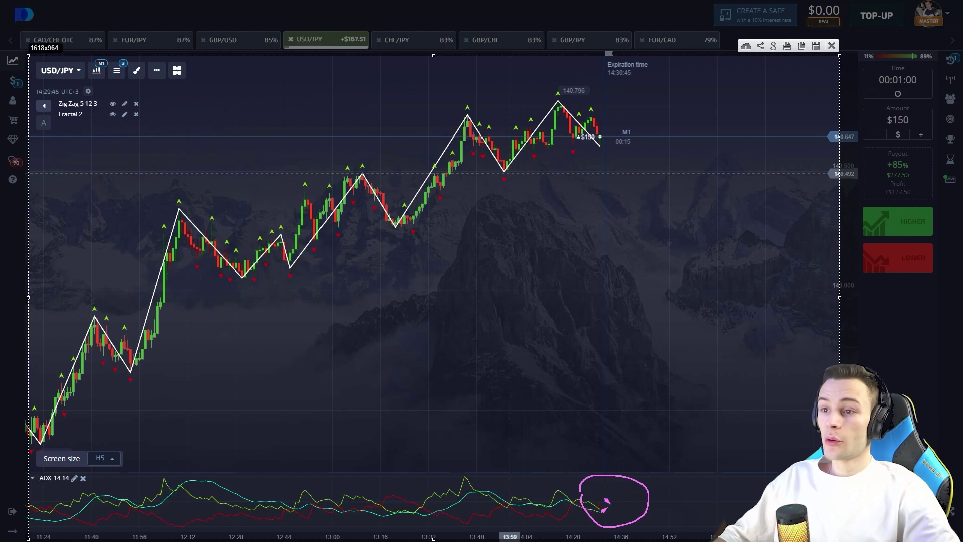
Widen the capture to about 1697x964, box the support zone at the latest candles with an upward arrow, and close the capture.
left_click_drag(839, 296, 879, 297)
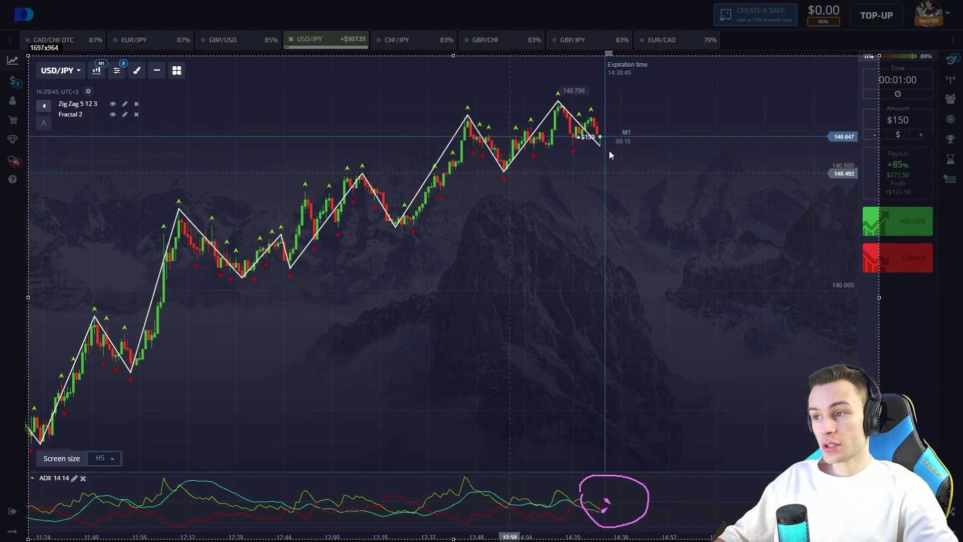
left_click_drag(609, 151, 499, 138)
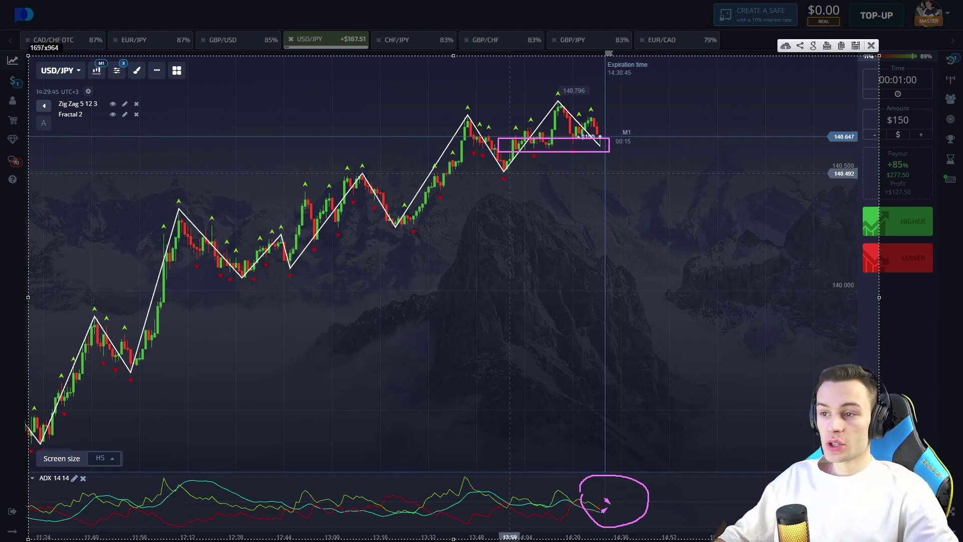
left_click_drag(600, 148, 629, 92)
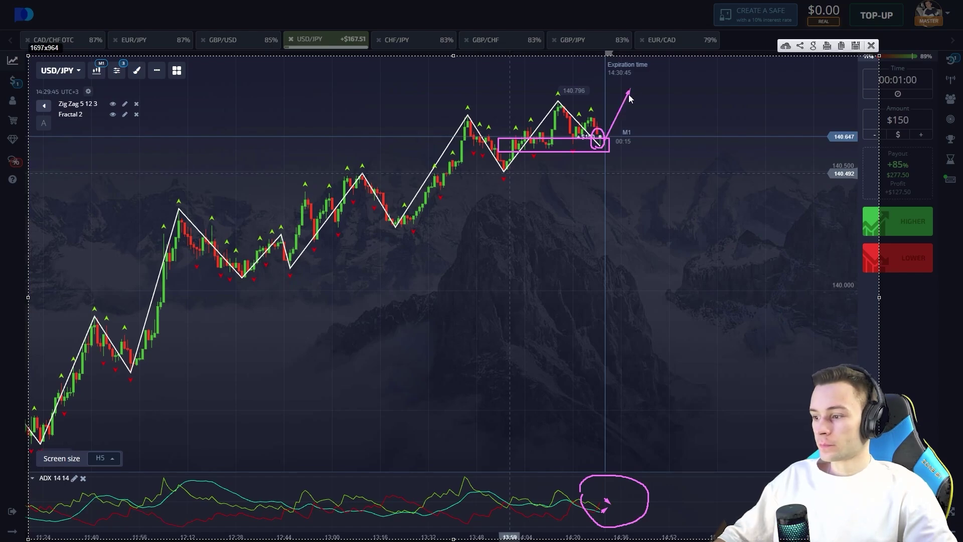
left_click(872, 46)
Check the list of open trades and set the trade amount to $277.
left_click(951, 60)
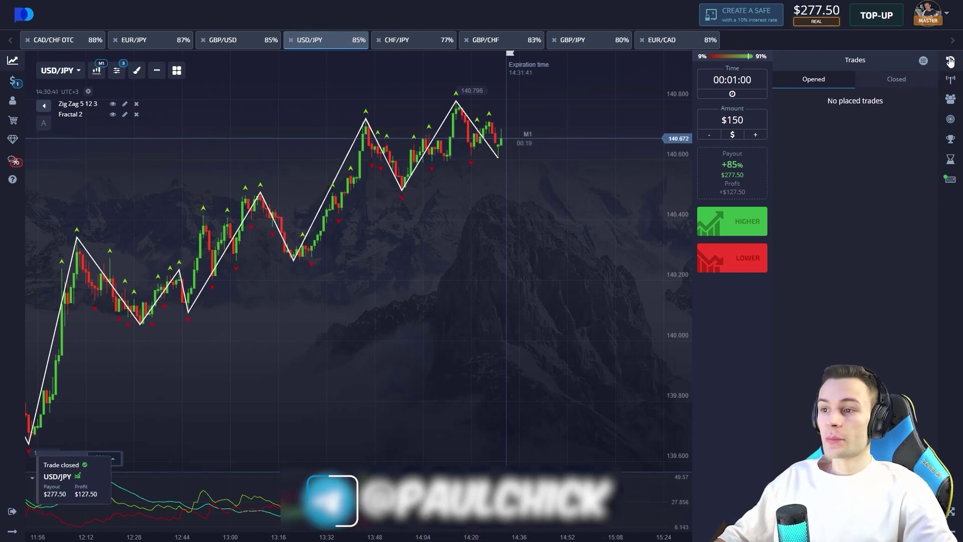
left_click(912, 119)
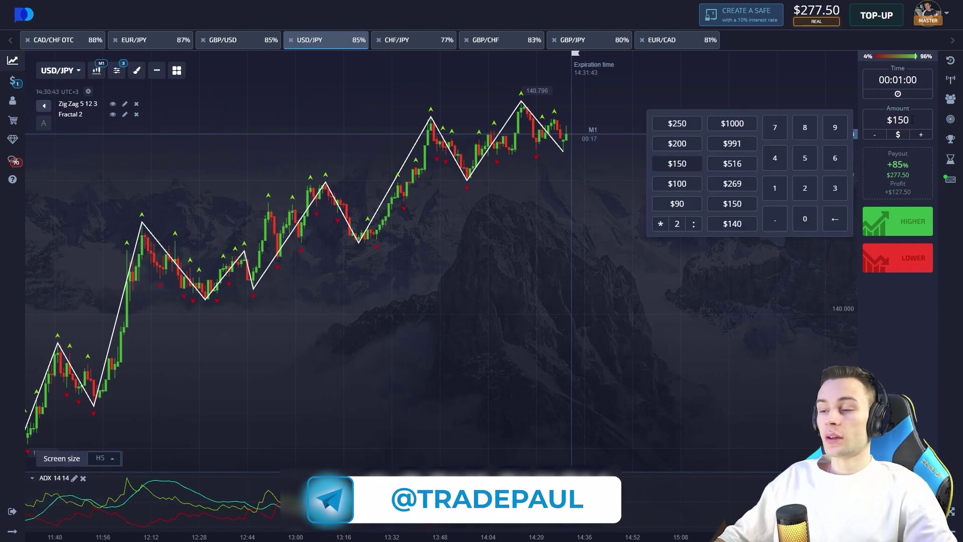
type("1")
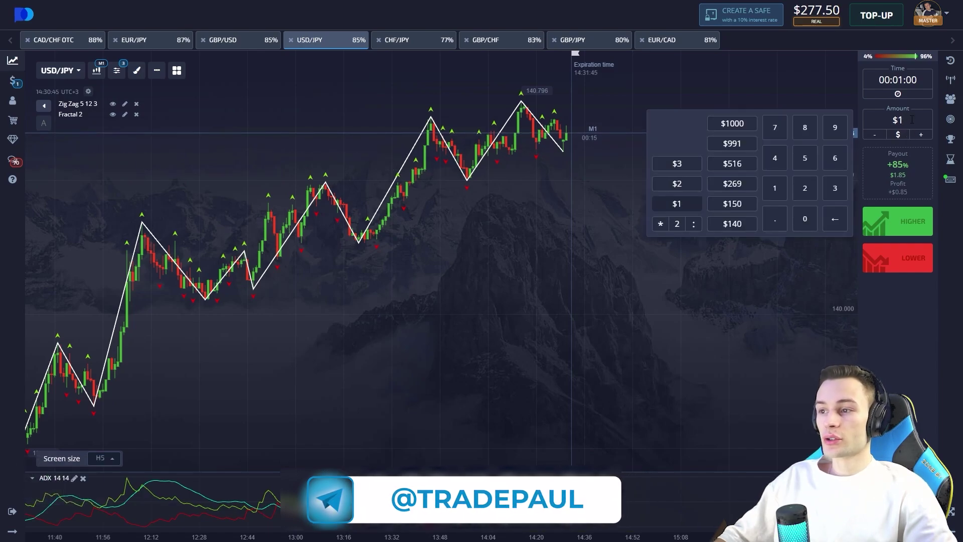
key("BackSpace")
type("277")
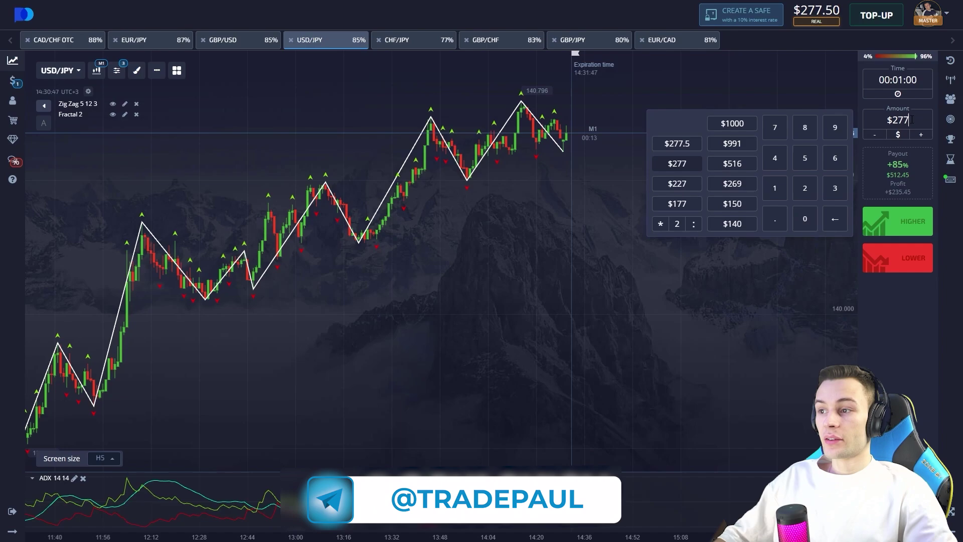
left_click(602, 130)
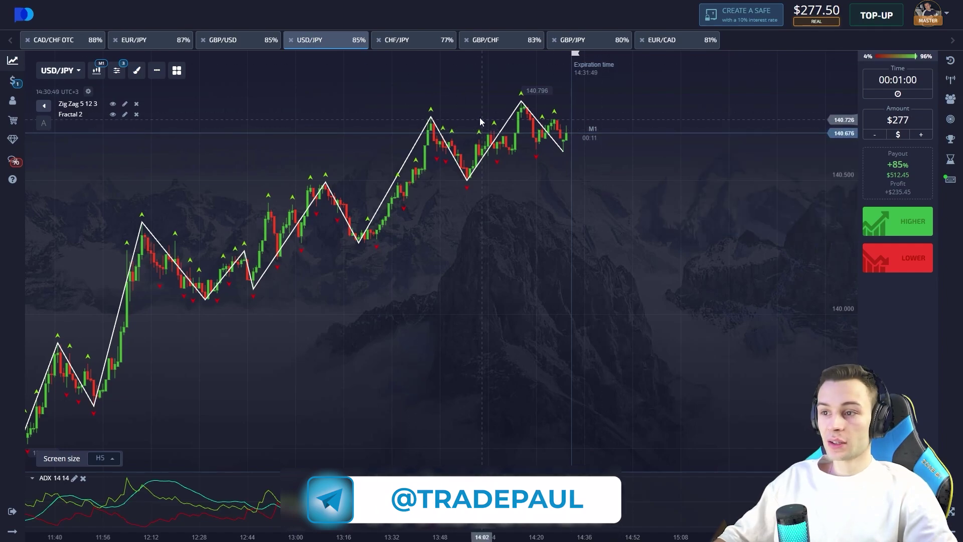
Compare the CHF/JPY, EUR/JPY, EUR/CAD and USD/JPY charts, and place a one-minute $277 Lower trade on GBP/CHF.
left_click(406, 45)
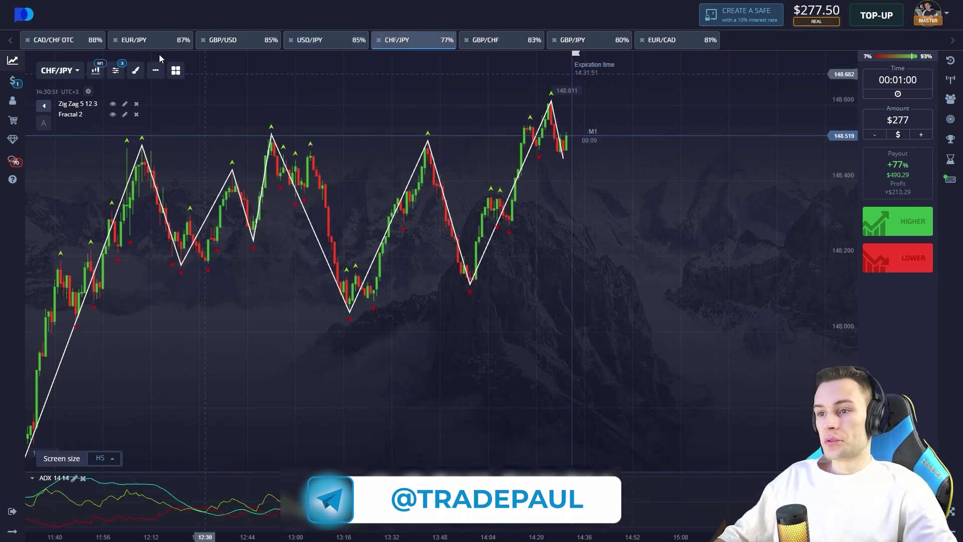
left_click(146, 43)
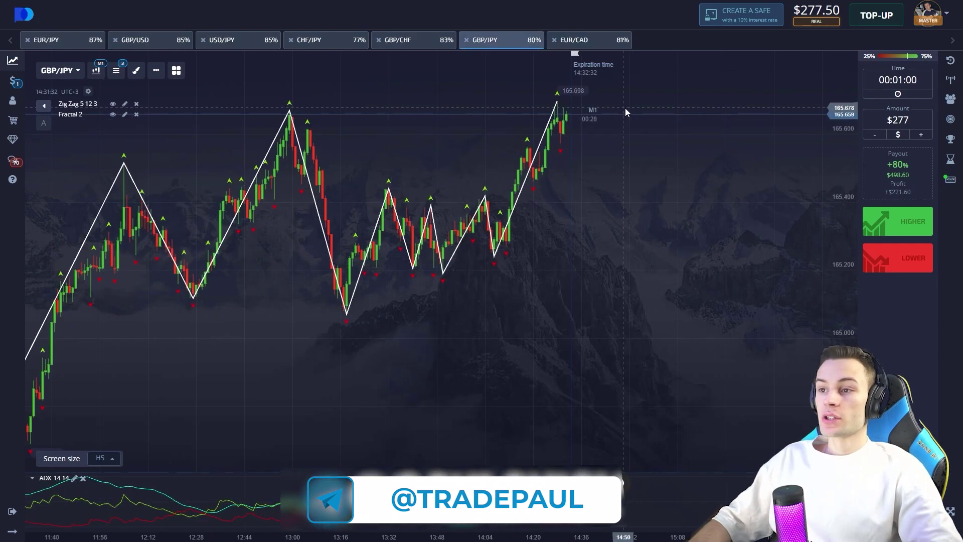
left_click(586, 45)
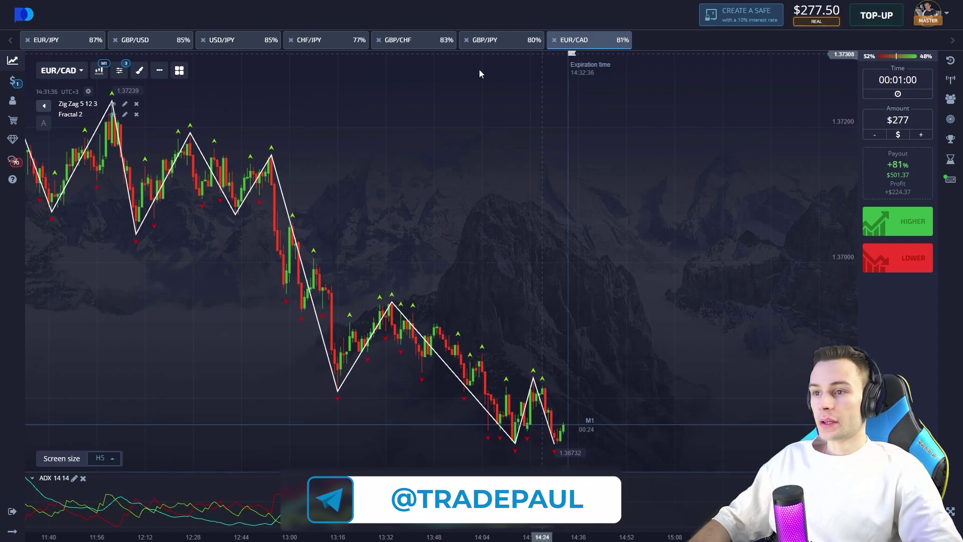
left_click(233, 44)
left_click(319, 43)
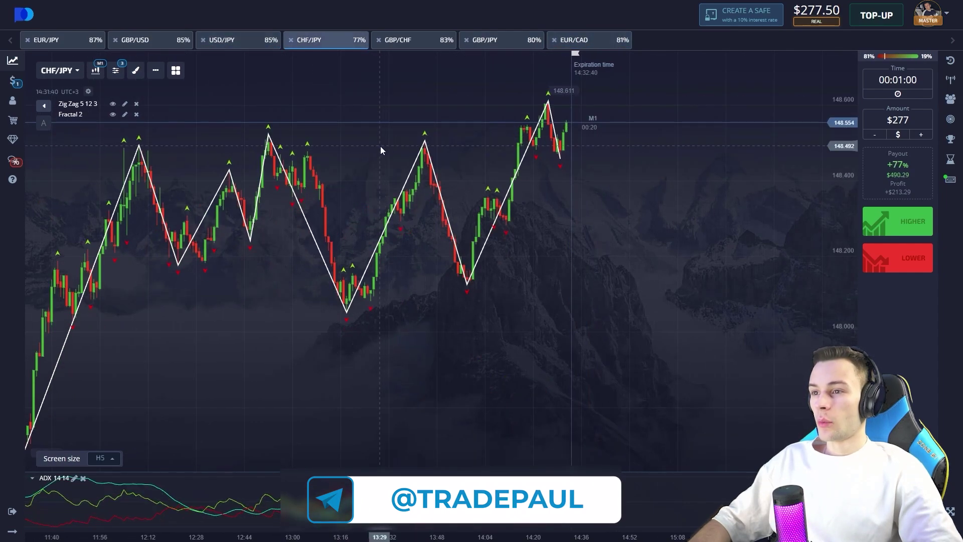
left_click(401, 42)
left_click_drag(379, 163, 360, 131)
left_click(892, 262)
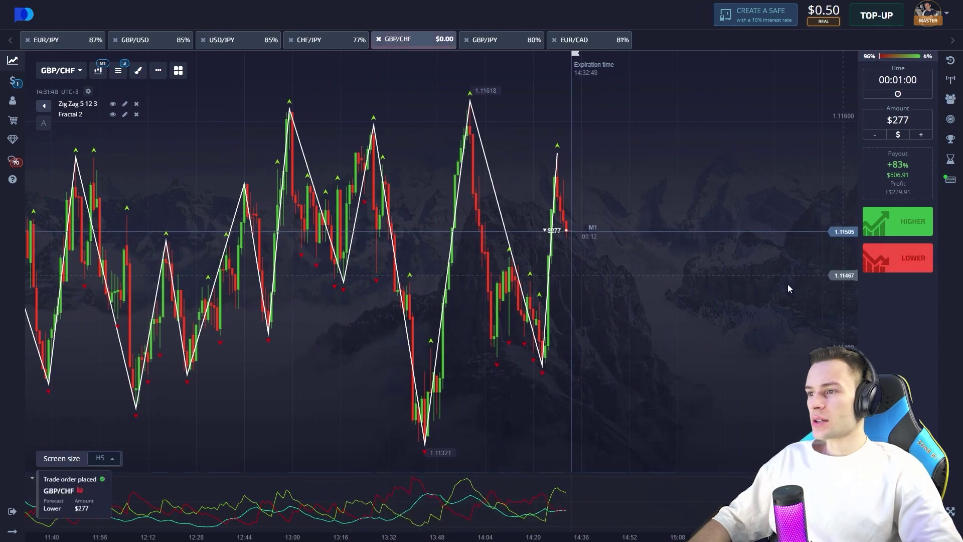
Capture the GBP/CHF chart at about 1674x969 and annotate the ADX crossing, the resistance zone, the latest peak and a downward price move.
mouse_move(646, 277)
left_mouse_down()
mouse_move(700, 279)
mouse_move(693, 288)
left_mouse_up()
key("Print")
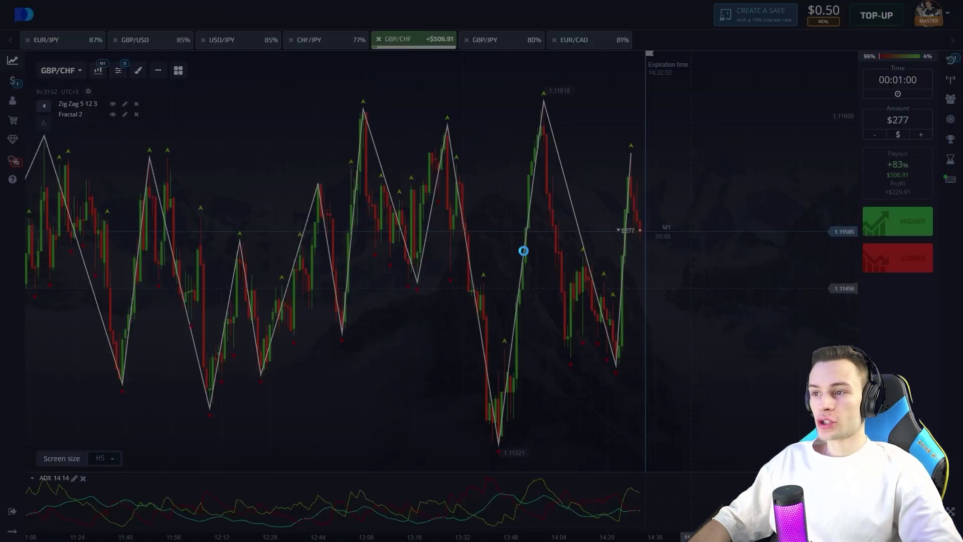
left_click_drag(25, 52, 865, 537)
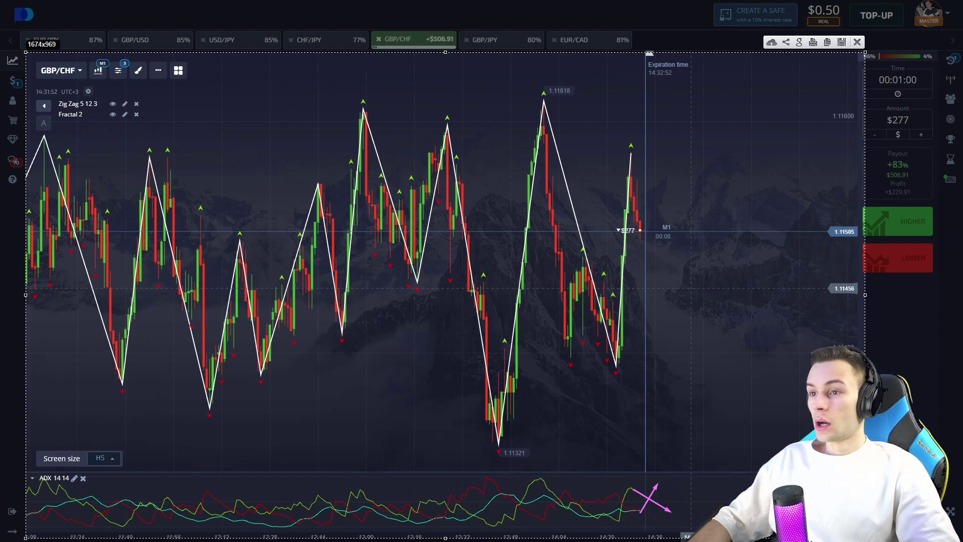
mouse_move(633, 179)
left_mouse_down()
mouse_move(630, 161)
mouse_move(241, 156)
mouse_move(331, 158)
left_mouse_up()
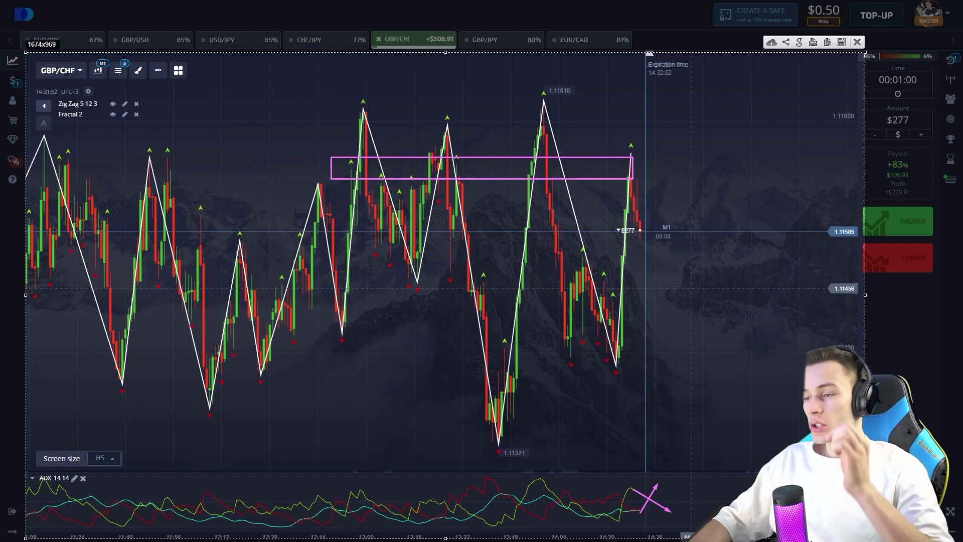
left_click_drag(635, 132, 629, 173)
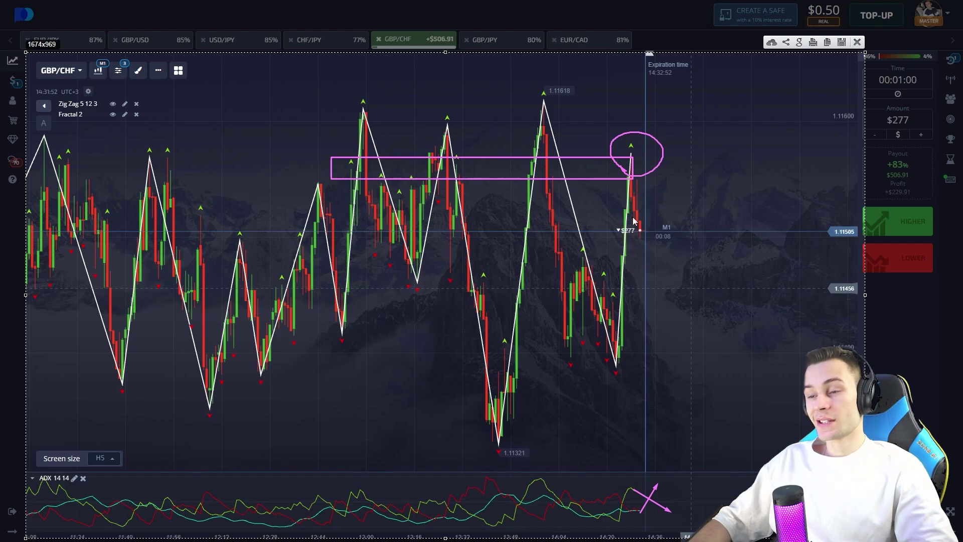
left_click_drag(643, 201, 669, 308)
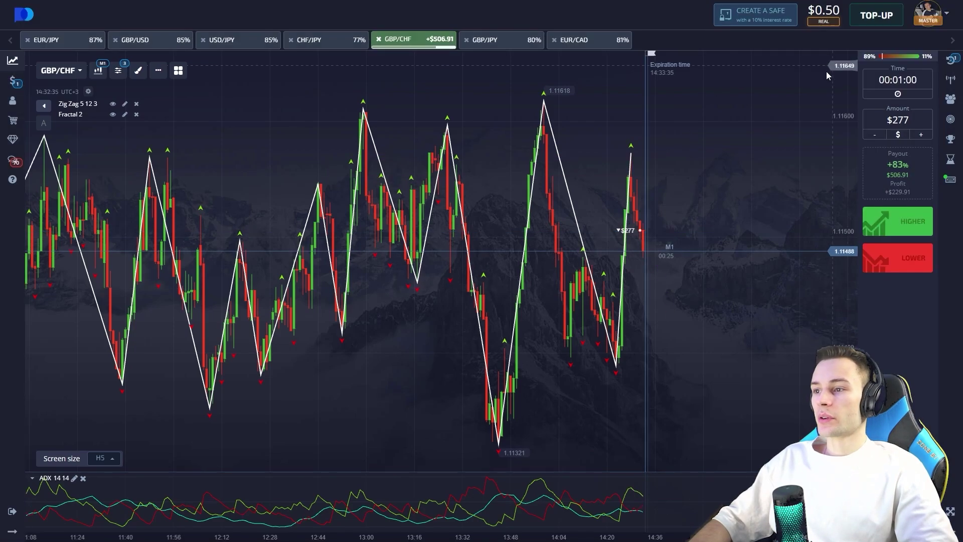
Review the GBP/CHF trade in the open trades list until it closes, and hide the list.
left_click(951, 60)
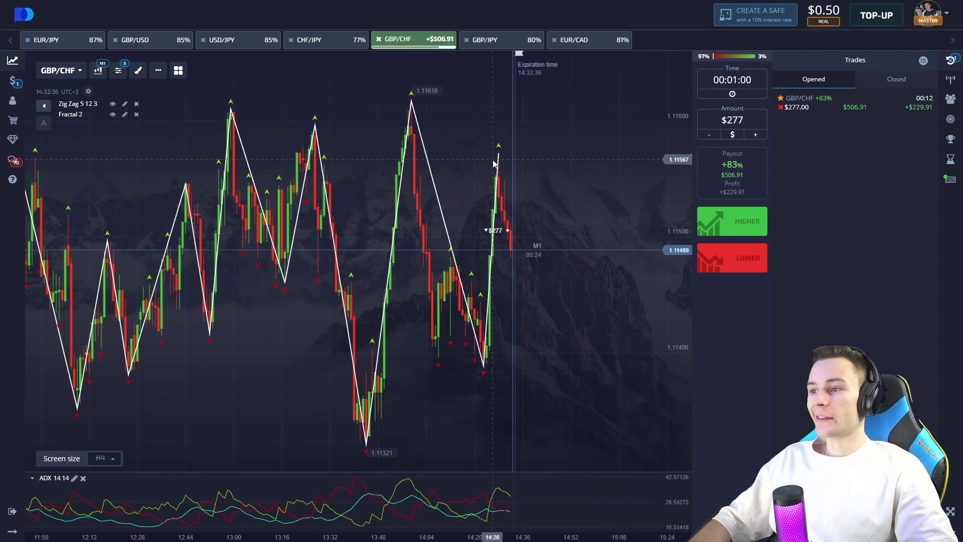
left_click_drag(417, 190, 459, 203)
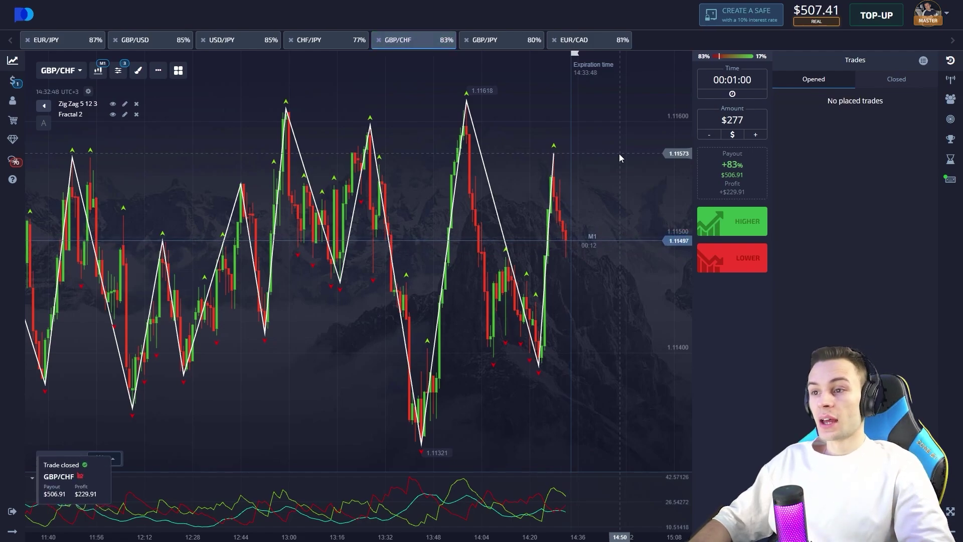
left_click(950, 61)
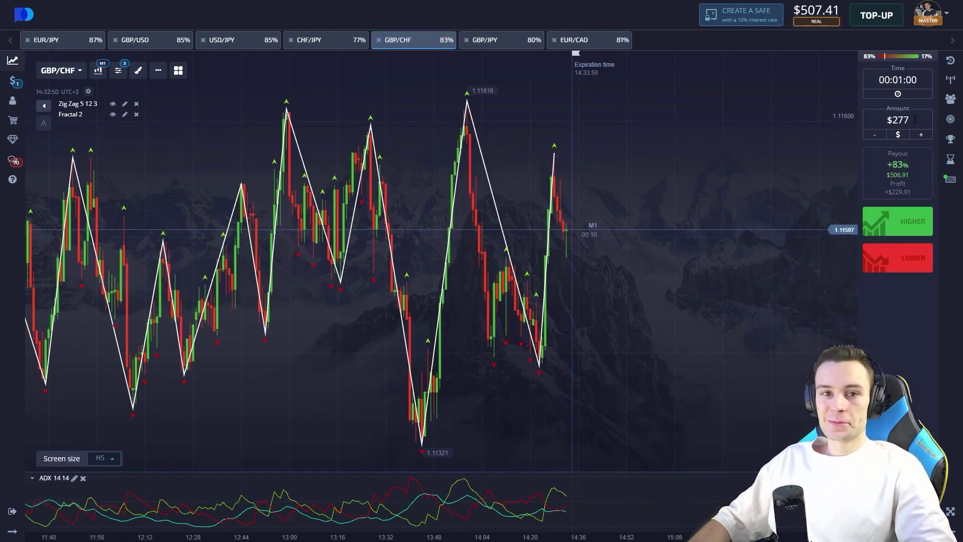
Set the trade amount to $507.
left_click(894, 120)
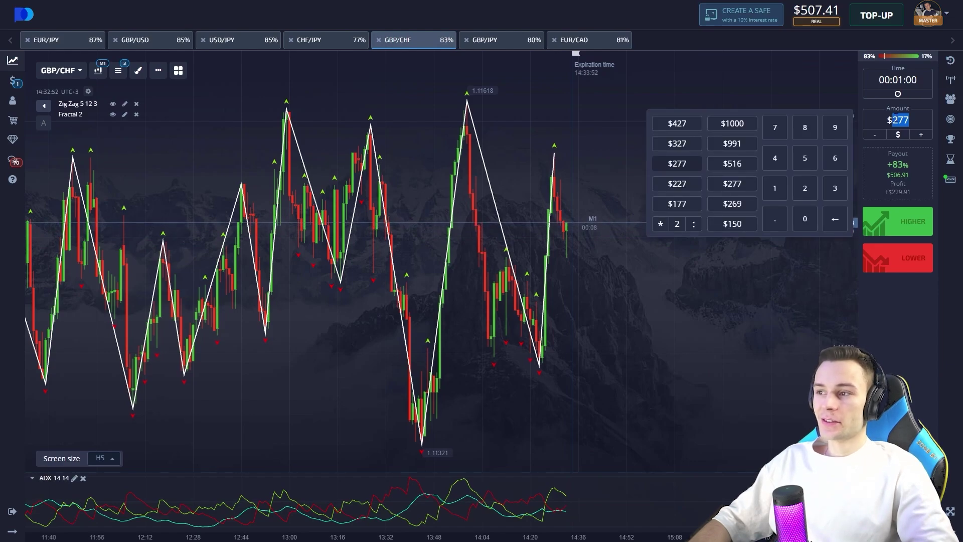
type("507")
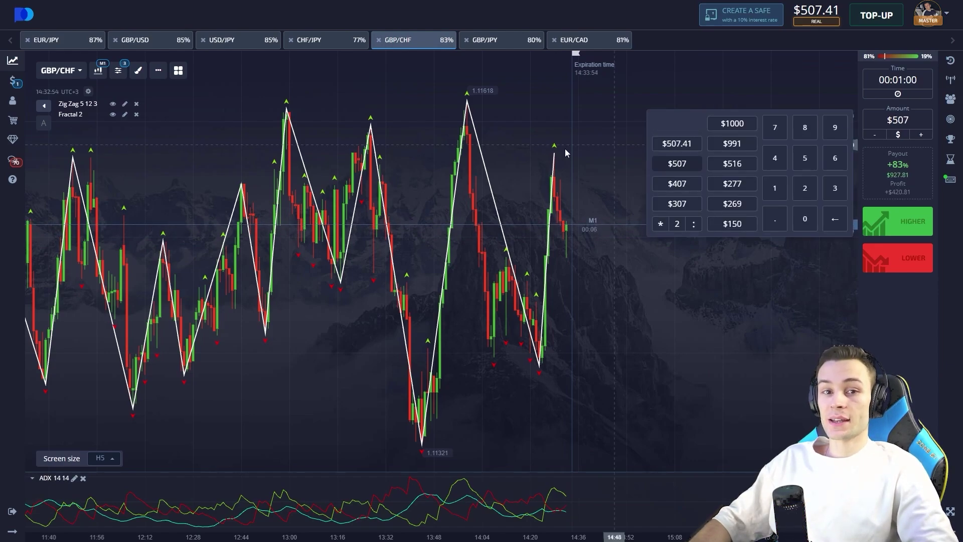
left_click(492, 144)
left_click_drag(371, 189, 384, 192)
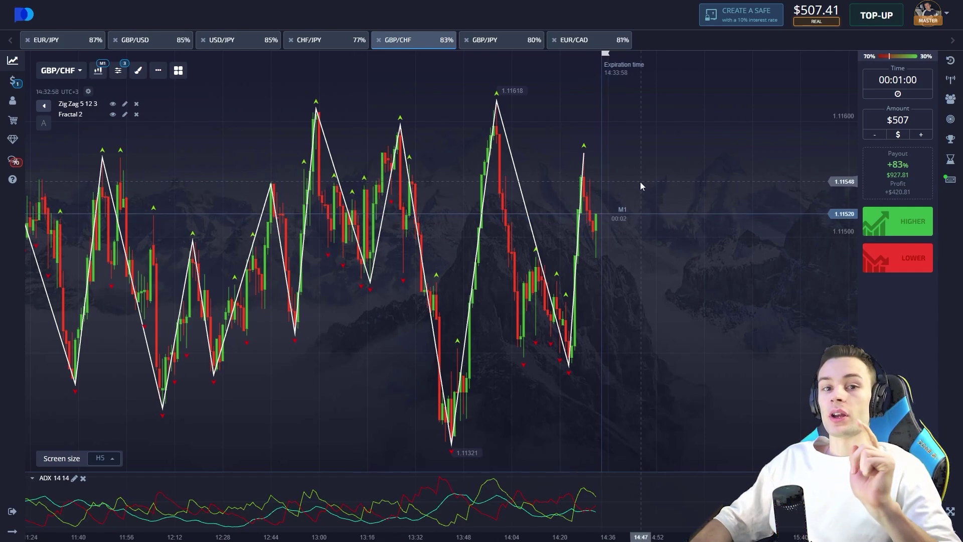
Compare the CHF/JPY, USD/JPY, GBP/USD, GBP/JPY and EUR/CAD charts, and place a one-minute $507 Higher trade on EUR/JPY.
left_click(325, 42)
left_click(234, 43)
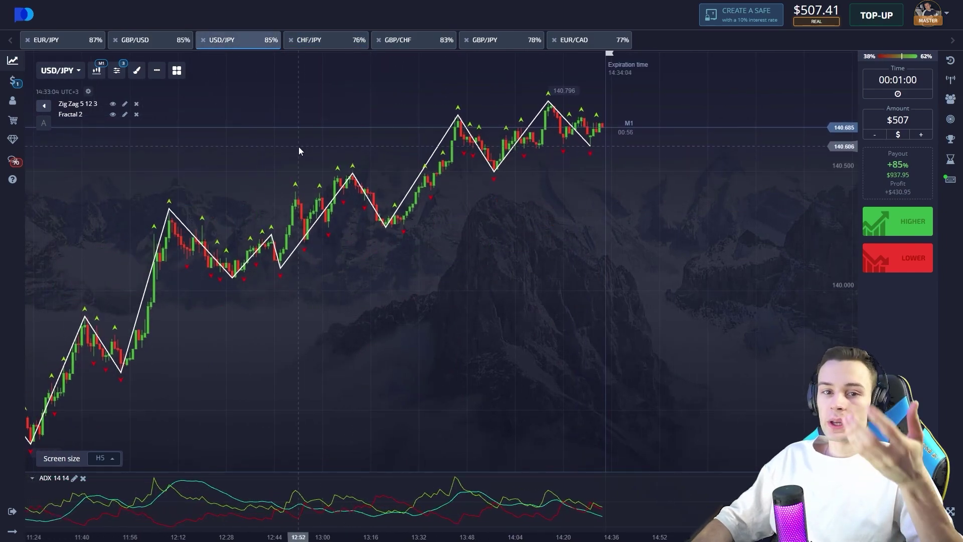
left_click(147, 45)
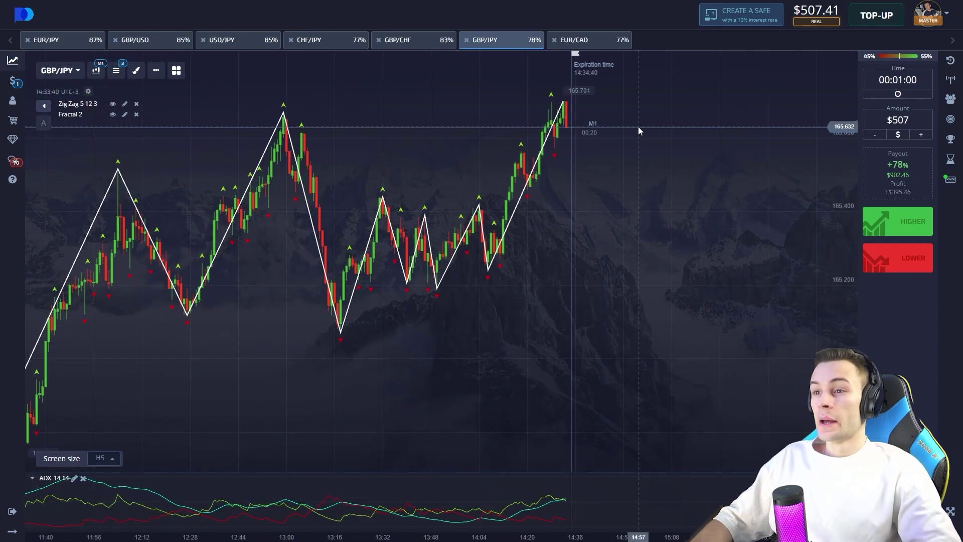
left_click(585, 41)
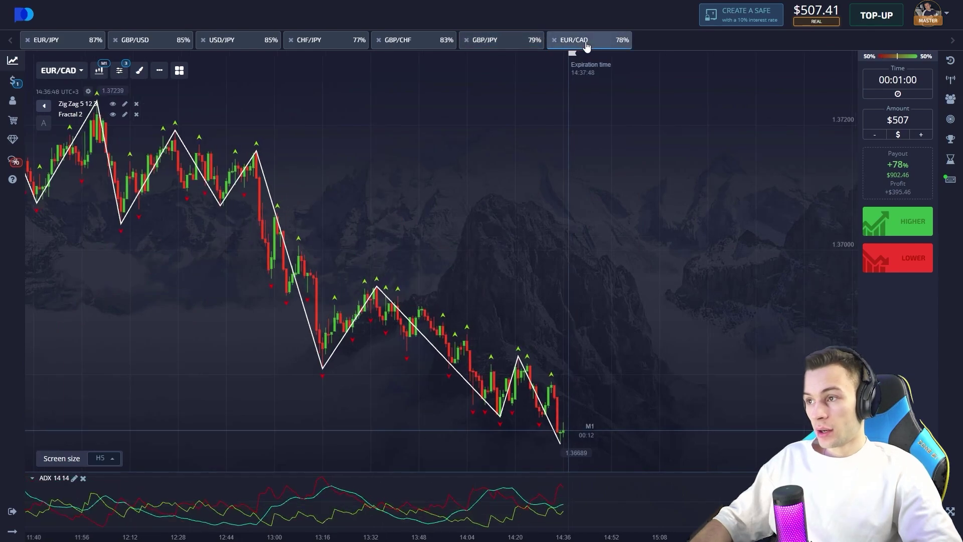
left_click(65, 45)
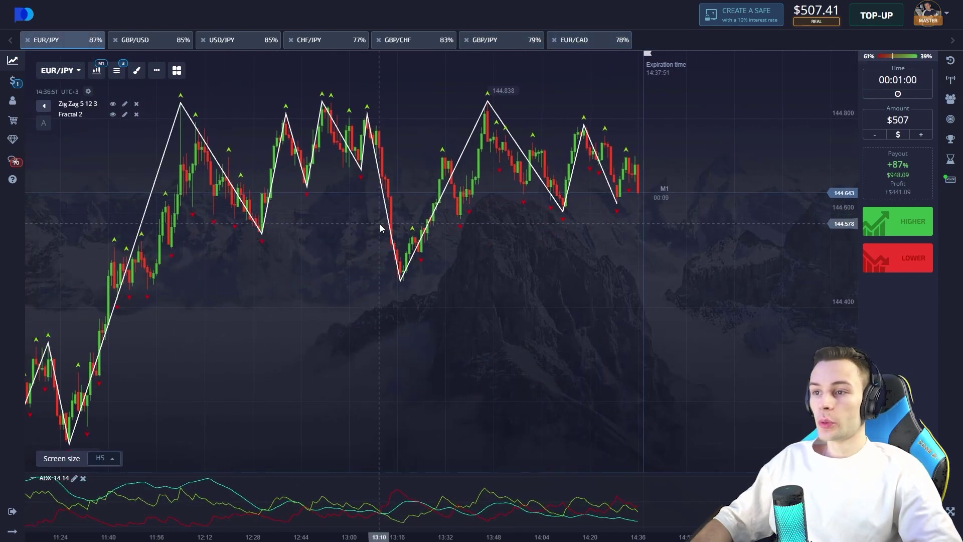
left_click(898, 221)
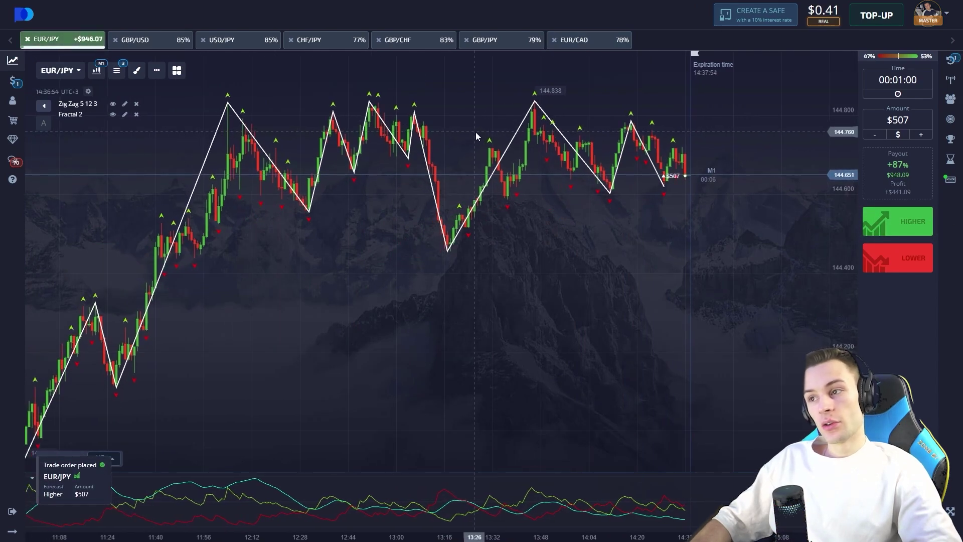
Capture the EUR/JPY chart at about 1717x977 and annotate the latest ADX divergence and the rising support line under the recent lows.
left_click_drag(472, 134, 404, 163)
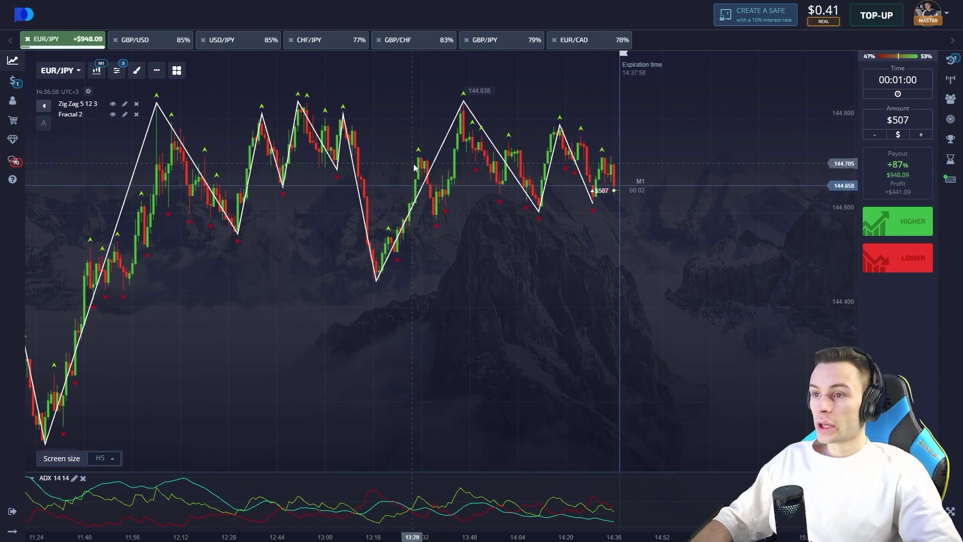
key("Print")
left_click_drag(25, 50, 584, 386)
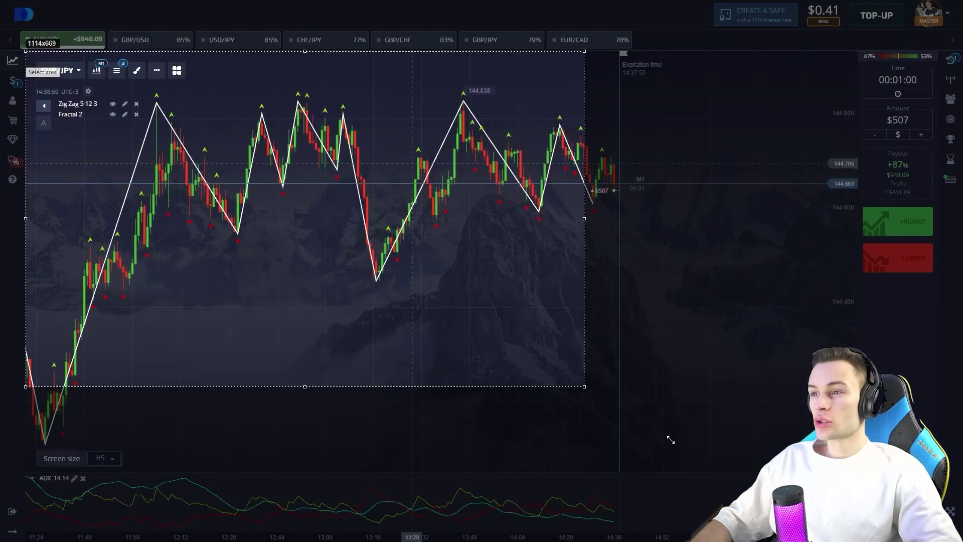
left_click_drag(671, 439, 887, 541)
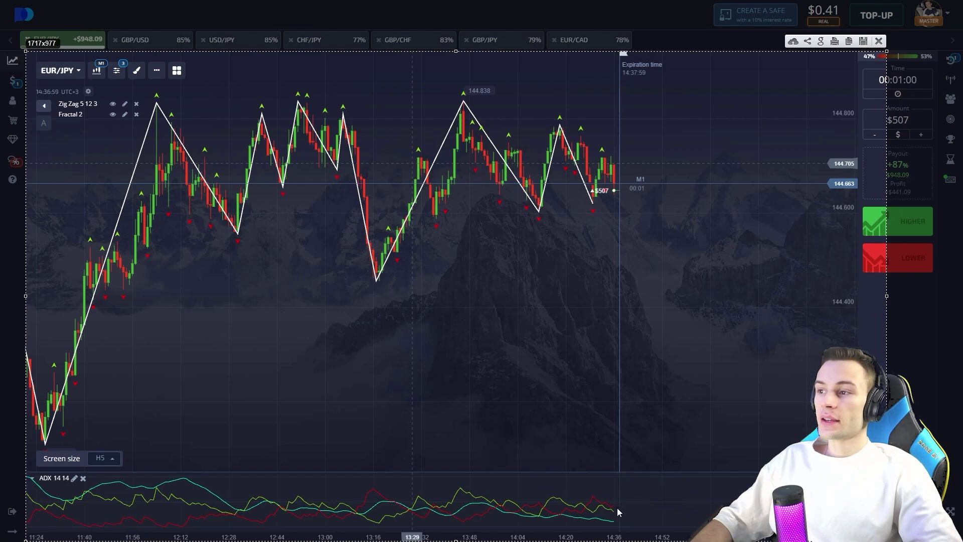
mouse_move(613, 508)
left_mouse_down()
mouse_move(621, 499)
mouse_move(621, 516)
left_mouse_up()
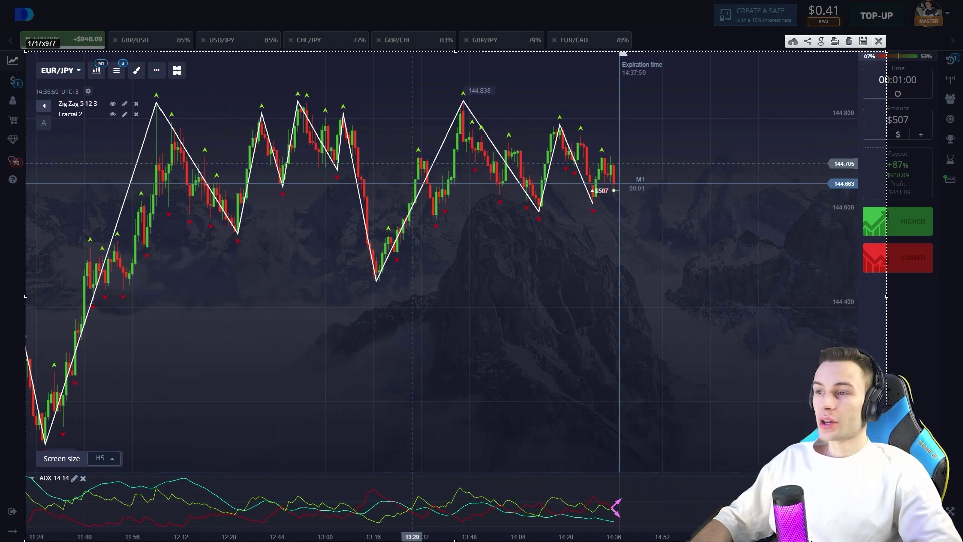
mouse_move(395, 233)
left_mouse_down()
mouse_move(685, 202)
mouse_move(729, 179)
left_mouse_up()
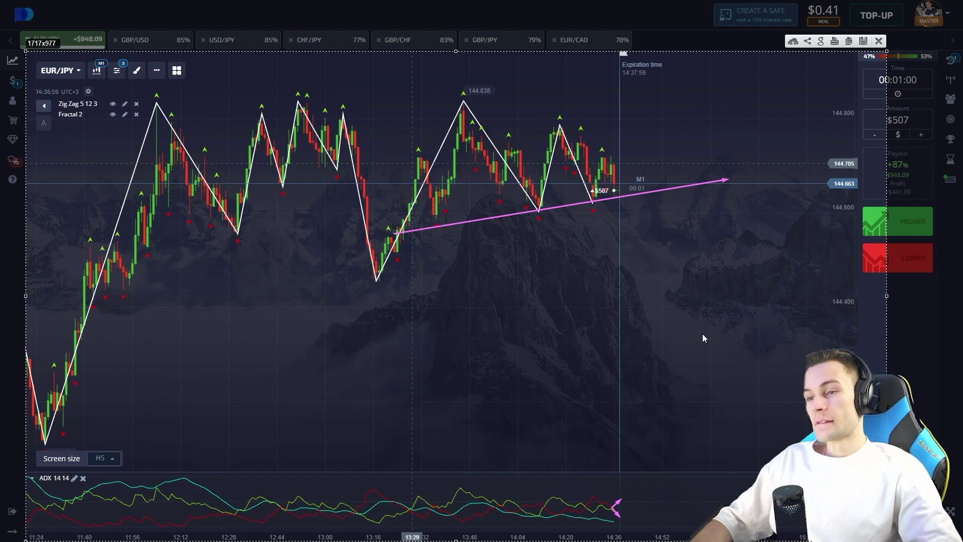
Undo the annotations on the captured EUR/JPY chart and close the capture.
left_click(622, 206)
left_click_drag(470, 202, 345, 197)
key("ctrl+z")
key("ctrl+z")
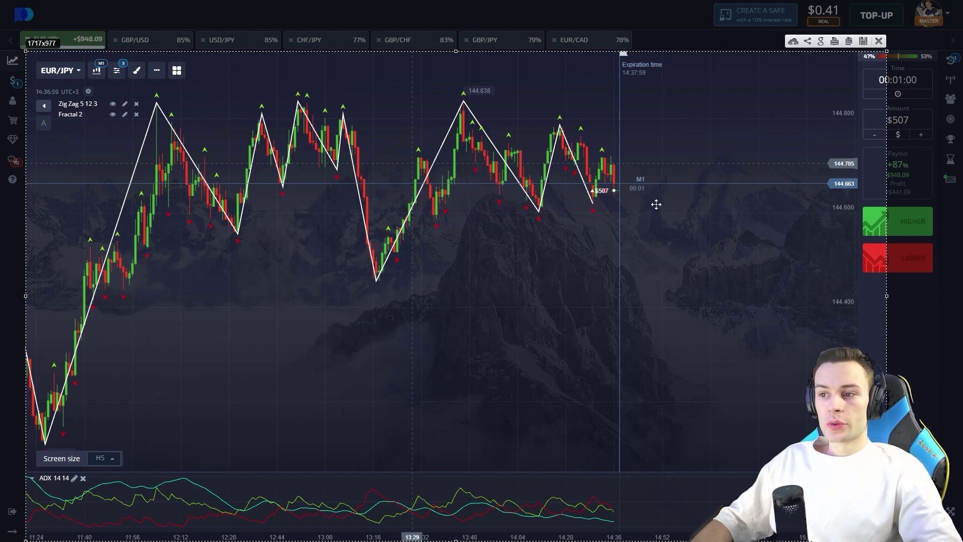
left_click(879, 41)
Set the trade amount to $948 and hide the trades list.
key("BackSpace")
key("BackSpace")
key("BackSpace")
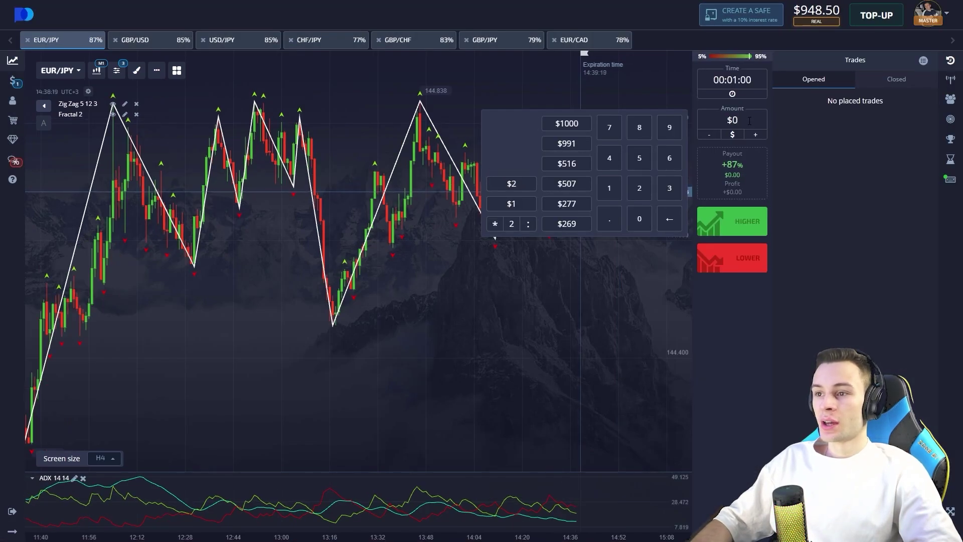
type("948")
left_click(575, 310)
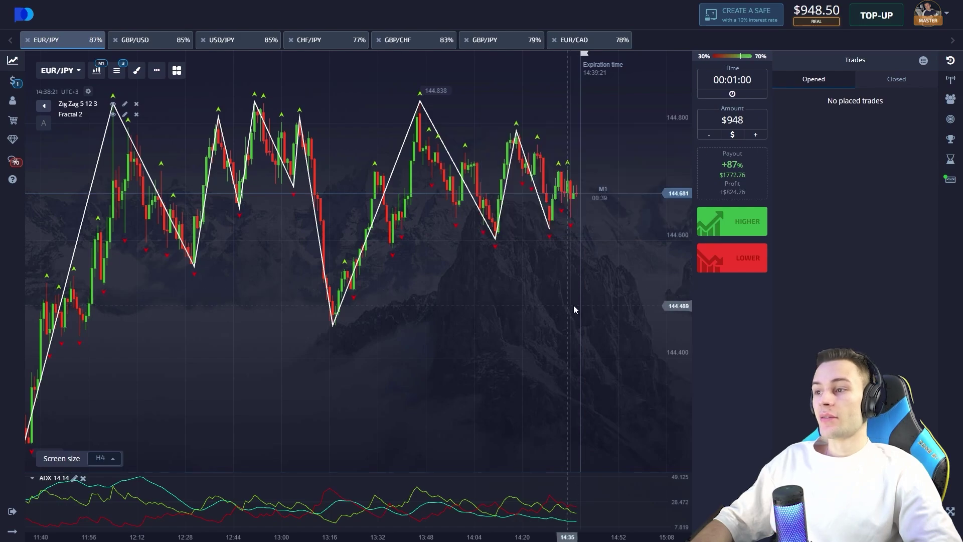
left_click(959, 78)
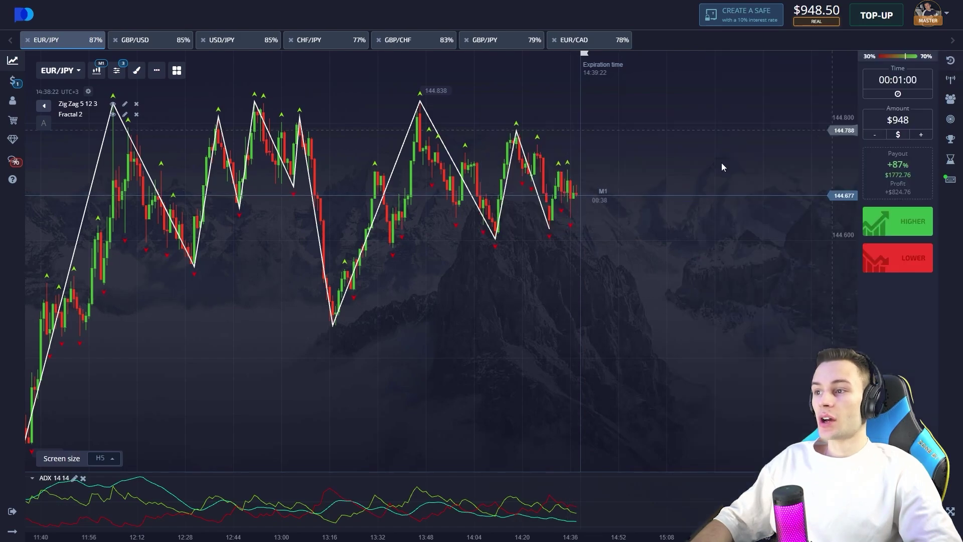
Compare the GBP/CHF, GBP/JPY and EUR/CAD charts, and place a one-minute $948 Lower trade on GBP/CHF.
left_click(412, 43)
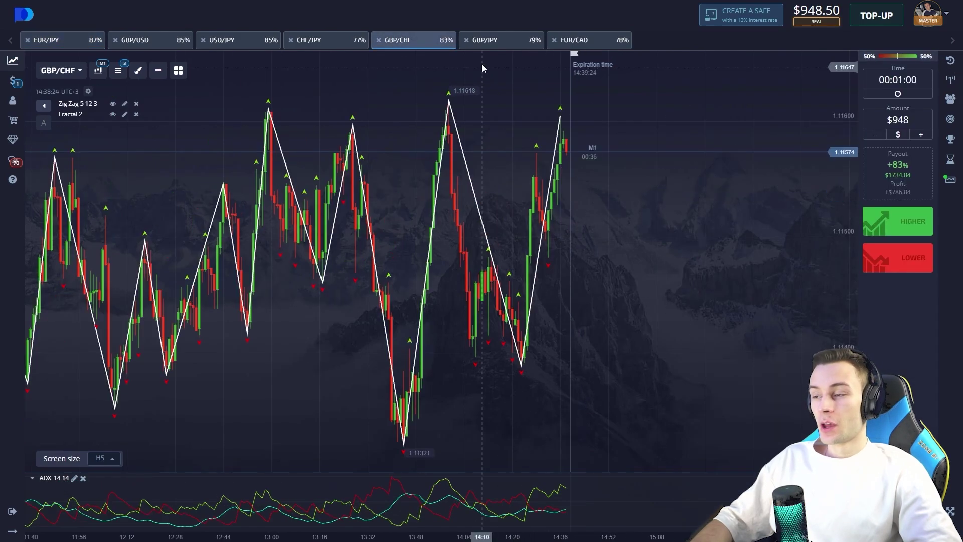
left_click(497, 43)
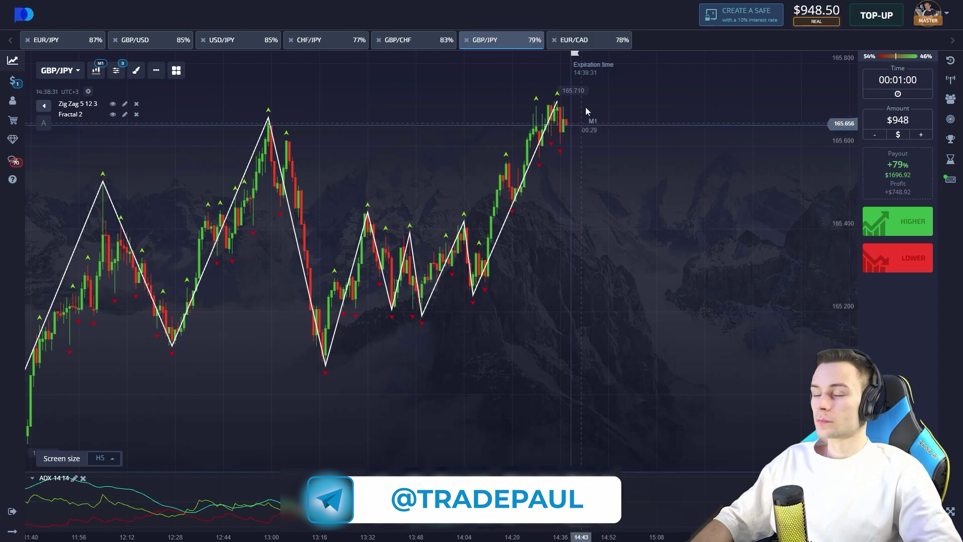
left_click(587, 46)
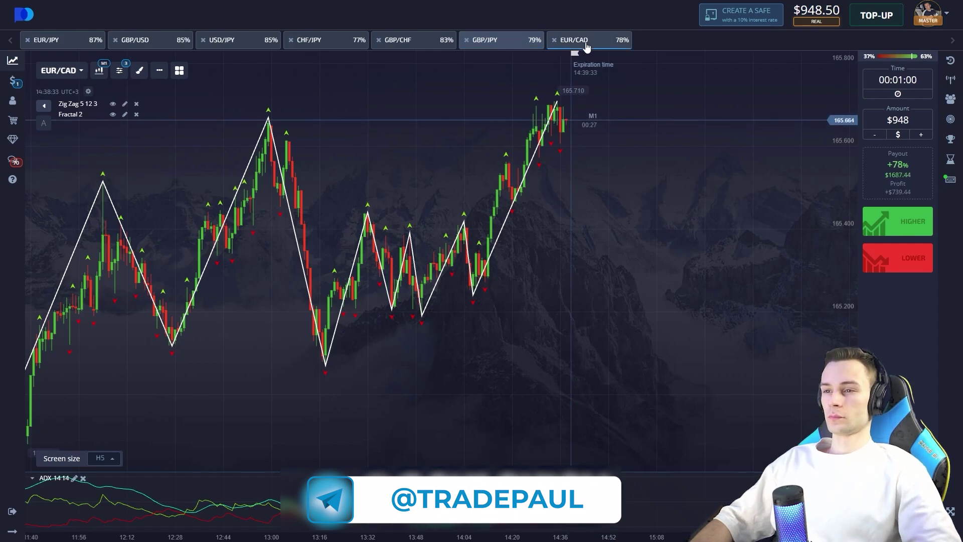
left_click(409, 46)
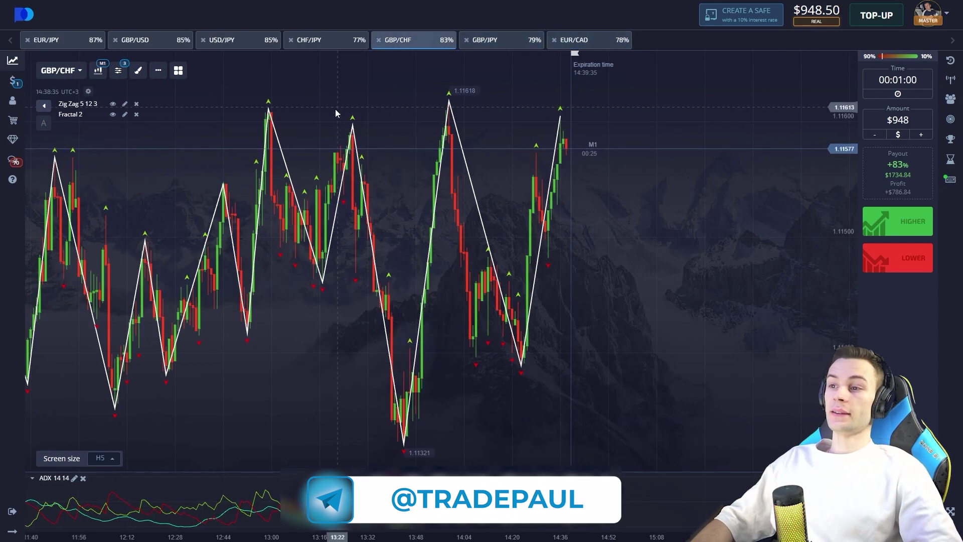
left_click(900, 266)
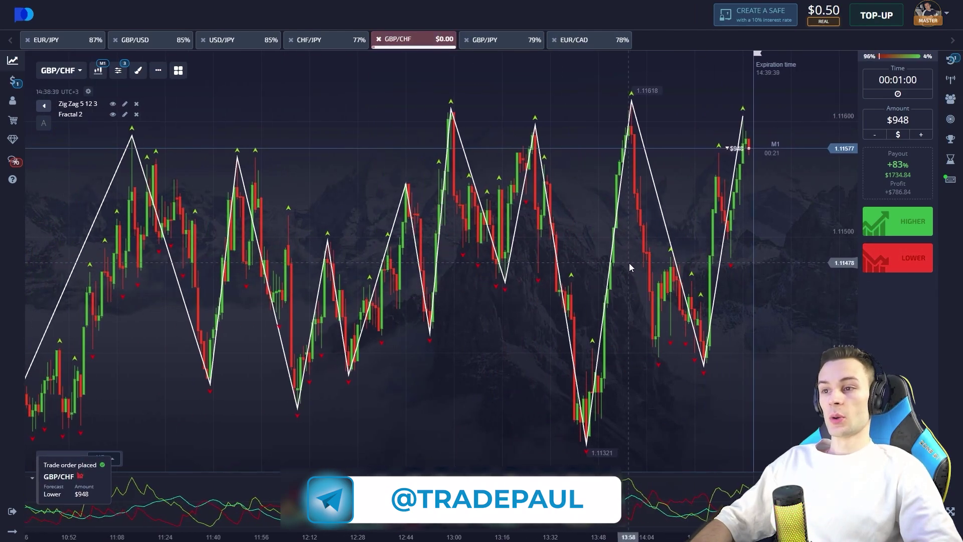
Capture the GBP/CHF chart at about 1613x957, box the resistance zone along the recent peaks, and try a downward arrow from the latest peak.
left_click_drag(629, 263, 582, 274)
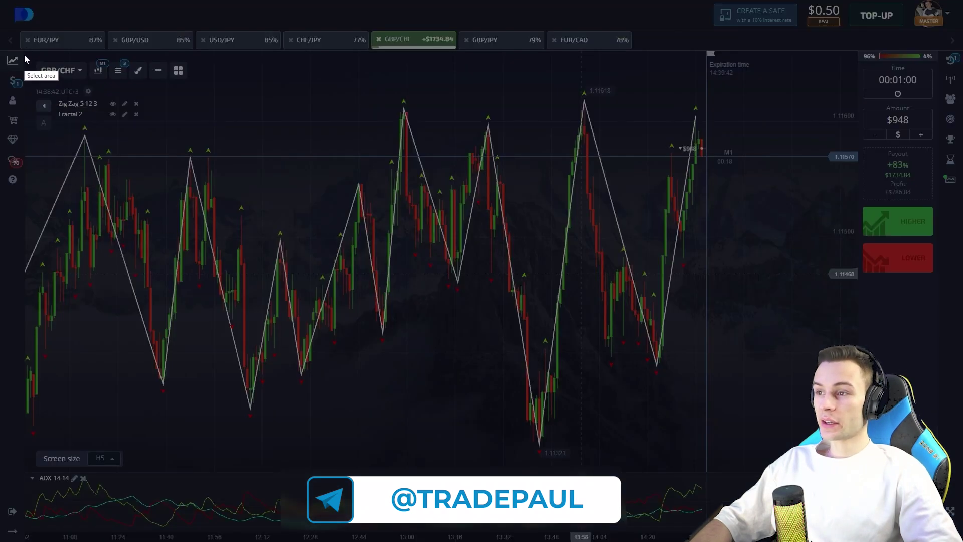
left_click_drag(24, 54, 833, 534)
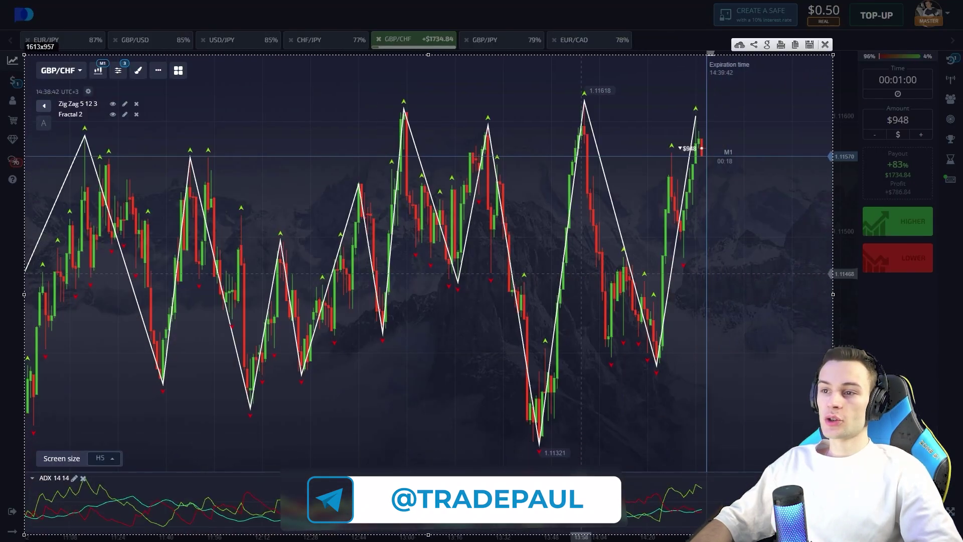
left_click_drag(704, 135, 392, 102)
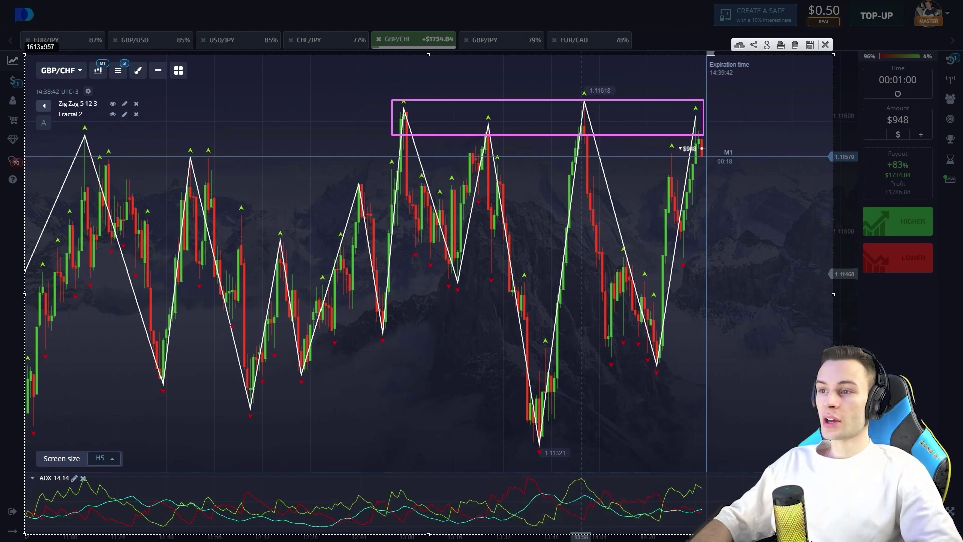
mouse_move(698, 126)
left_mouse_down()
mouse_move(750, 266)
mouse_move(769, 358)
left_mouse_up()
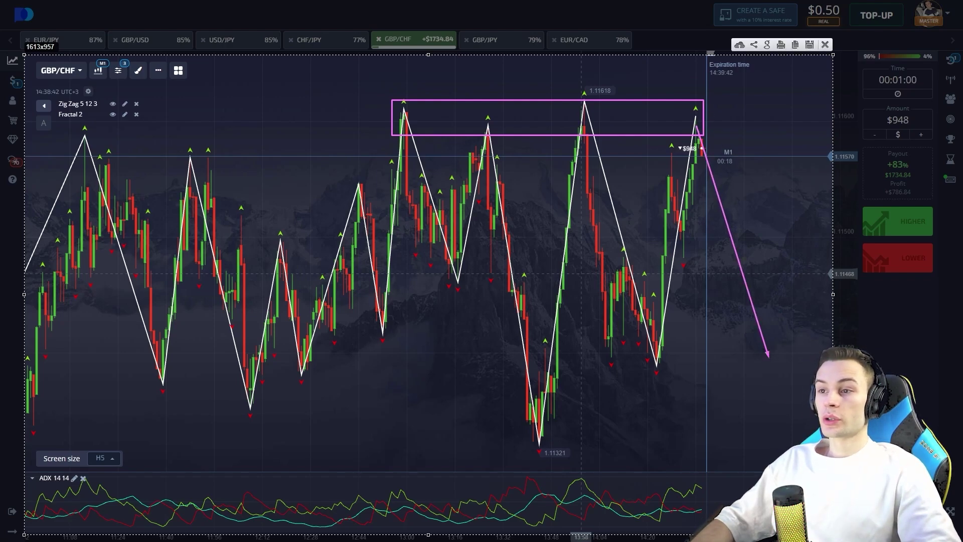
key("ctrl+z")
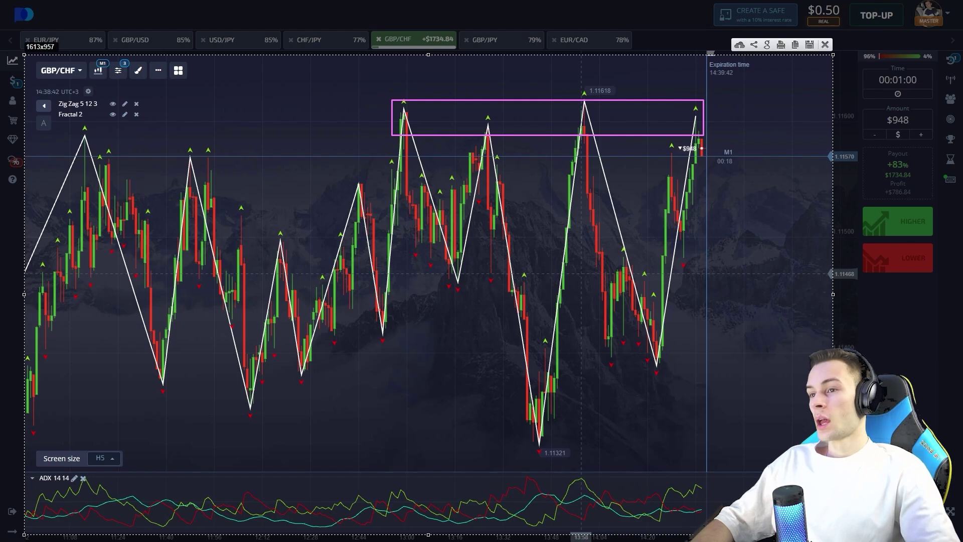
Mark the latest ADX line movements, circle the newest GBP/CHF peak in the resistance zone, and close the capture.
mouse_move(662, 486)
left_mouse_down()
mouse_move(699, 502)
mouse_move(682, 468)
mouse_move(671, 491)
mouse_move(709, 490)
mouse_move(721, 502)
left_mouse_up()
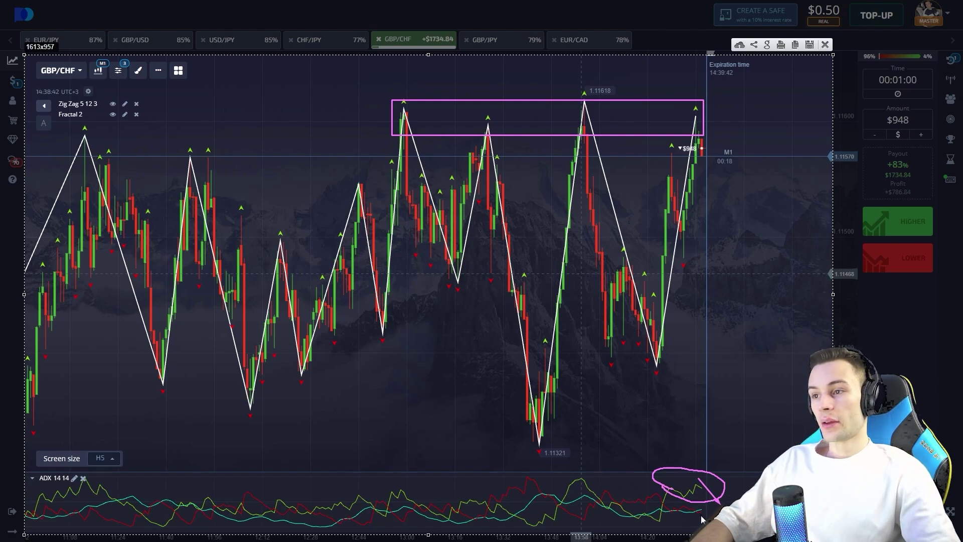
left_click_drag(695, 512, 707, 514)
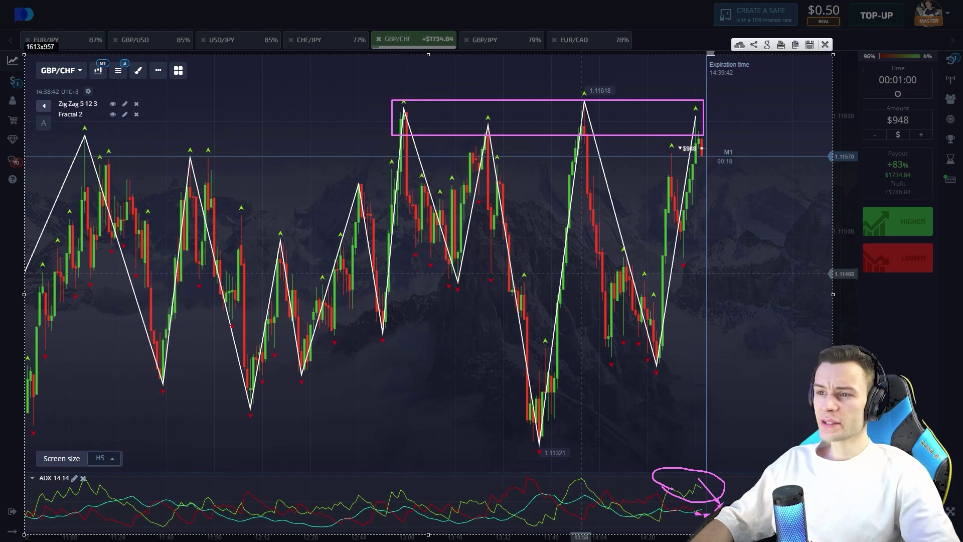
mouse_move(686, 122)
left_mouse_down()
mouse_move(692, 131)
mouse_move(685, 100)
left_mouse_up()
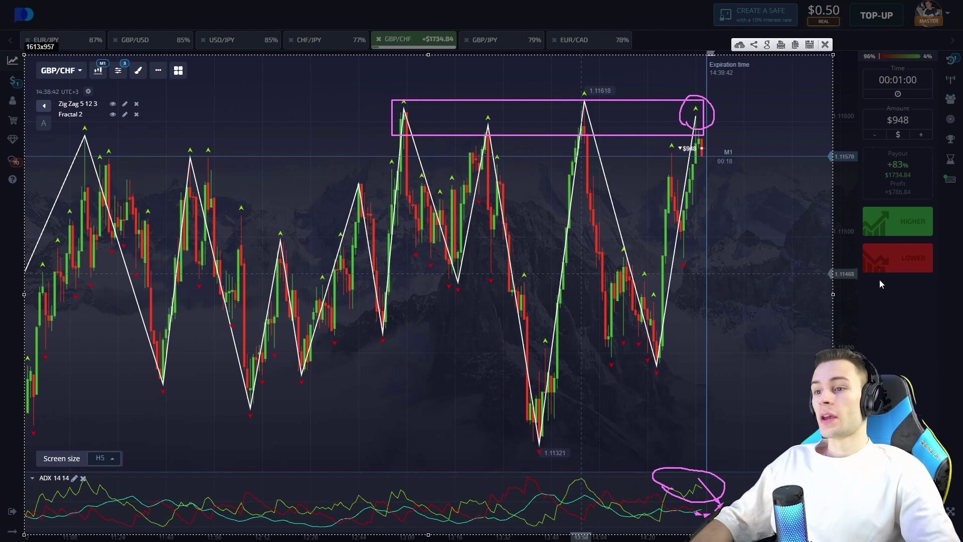
left_click(825, 44)
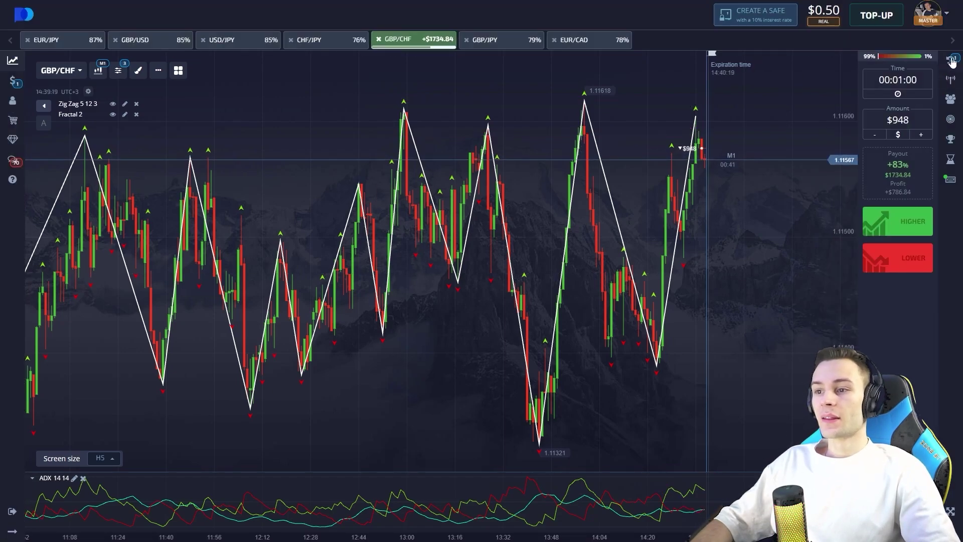
Review the GBP/CHF trade in the open trades list and on the chart until it closes, and hide the list.
left_click(951, 60)
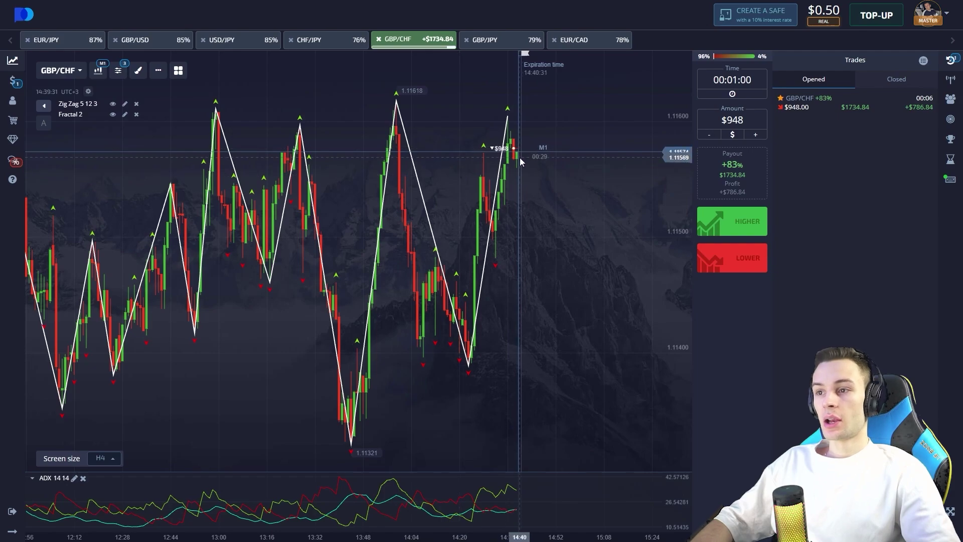
scroll(532, 166, "up", 6)
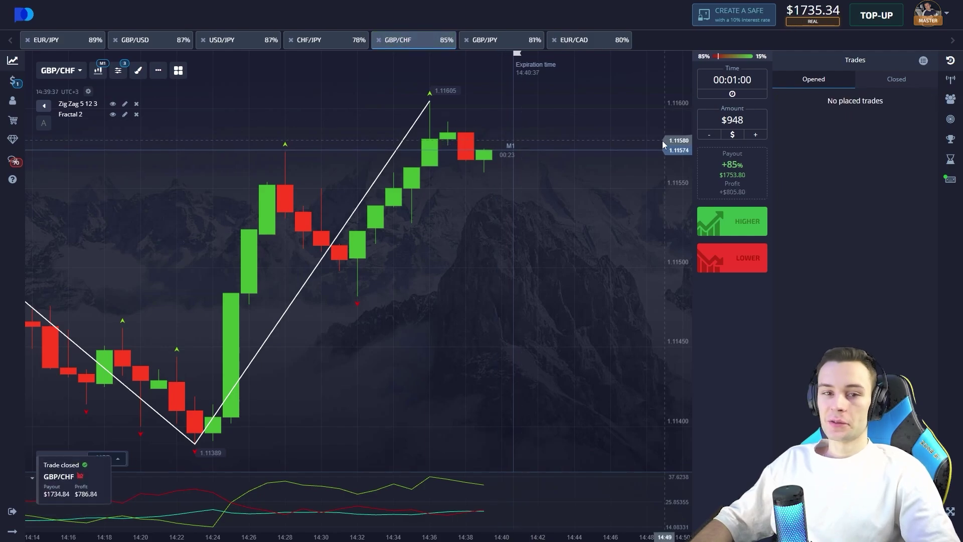
left_click(950, 60)
scroll(450, 159, "down", 10)
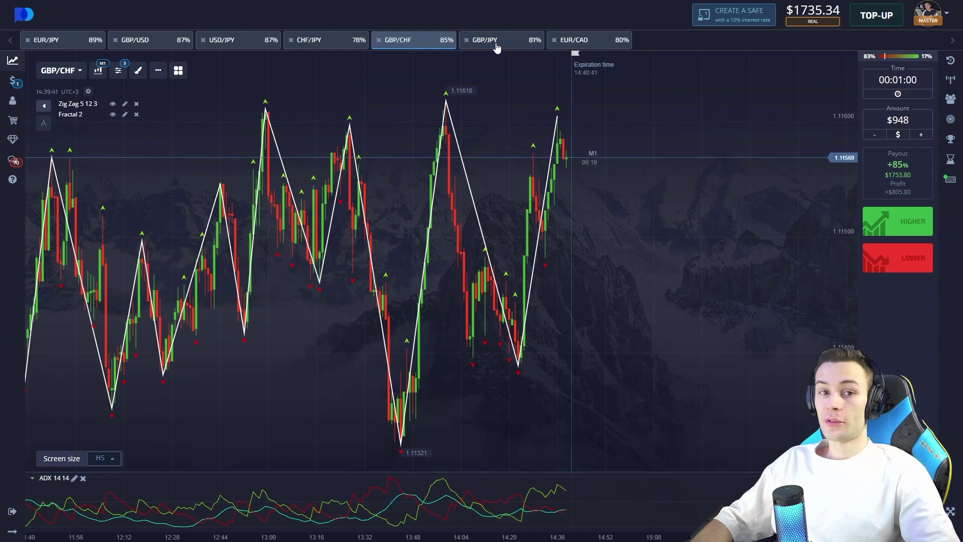
Show the GBP/JPY chart and set the trade amount to $1000.
left_click(497, 45)
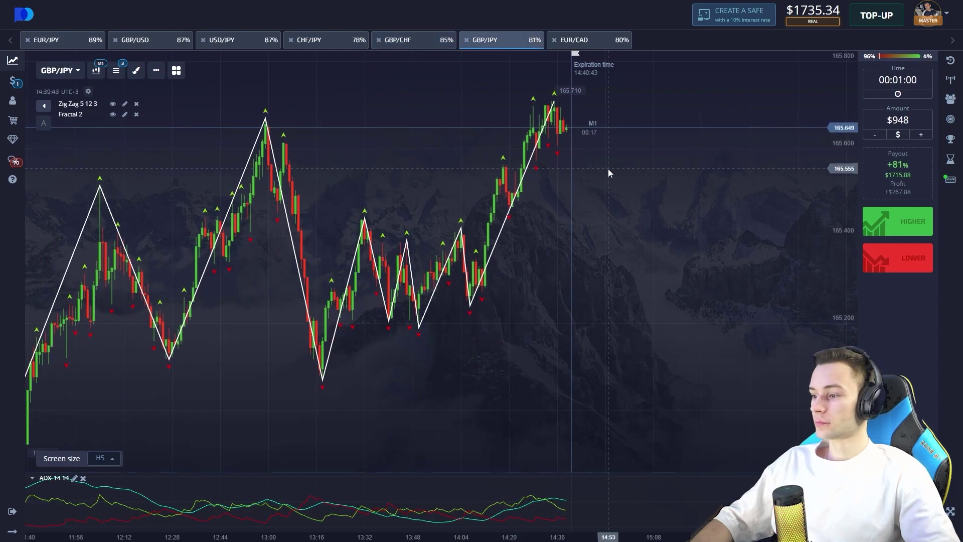
left_click(907, 120)
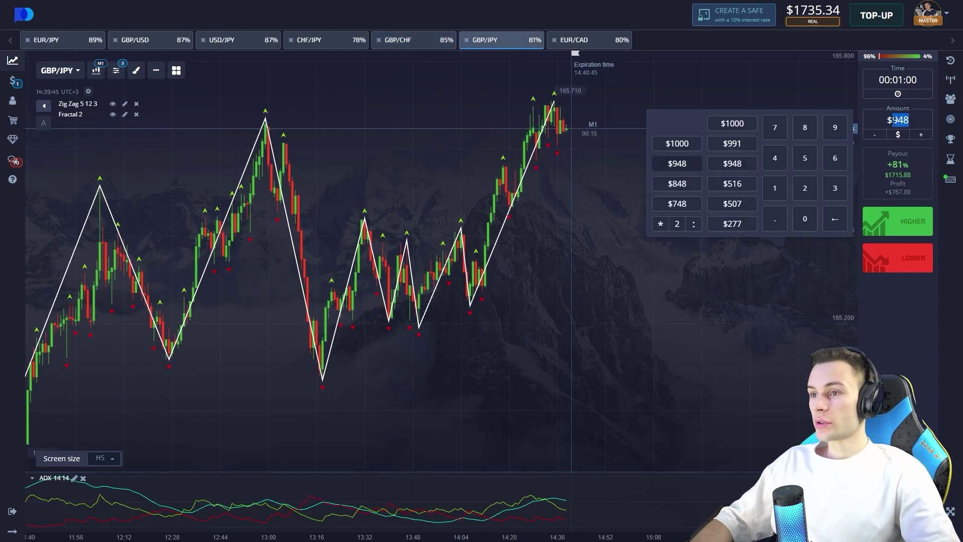
left_click(677, 163)
type("000")
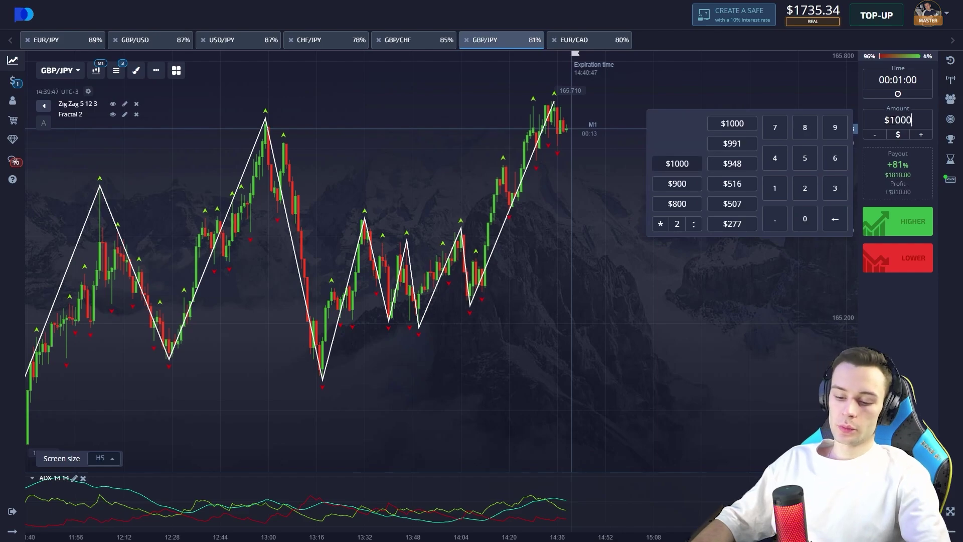
left_click(681, 324)
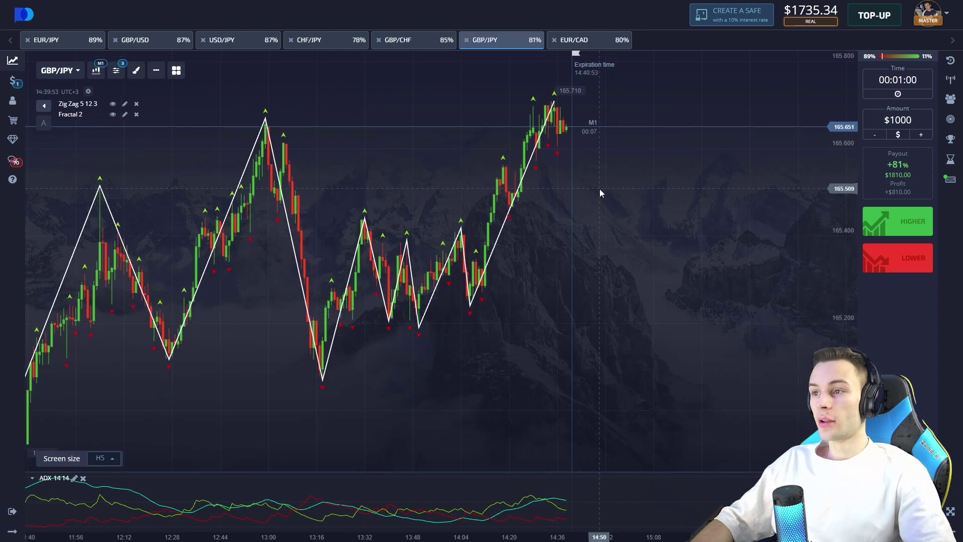
Check the EUR/CAD and GBP/USD charts, and open a $1000 one-minute Higher trade on USD/JPY.
left_click(587, 46)
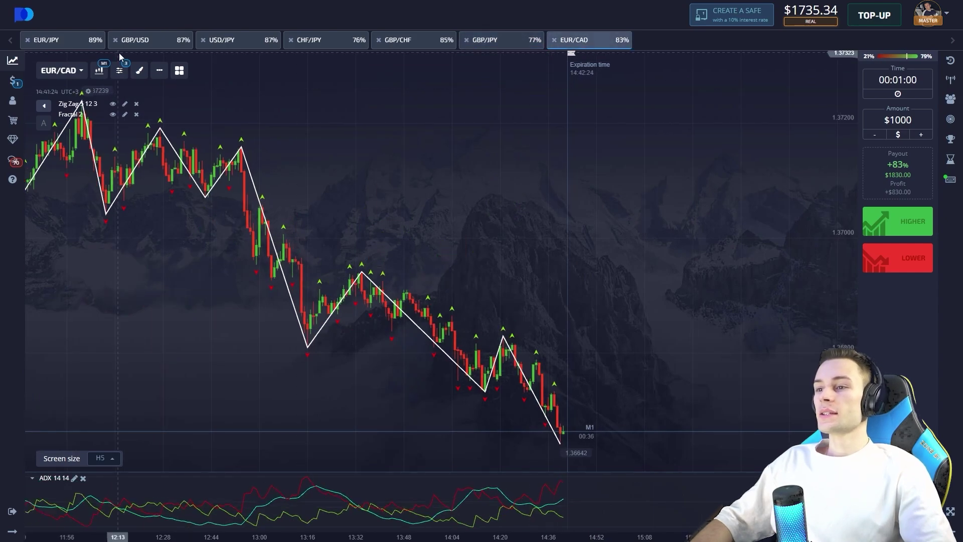
left_click(150, 45)
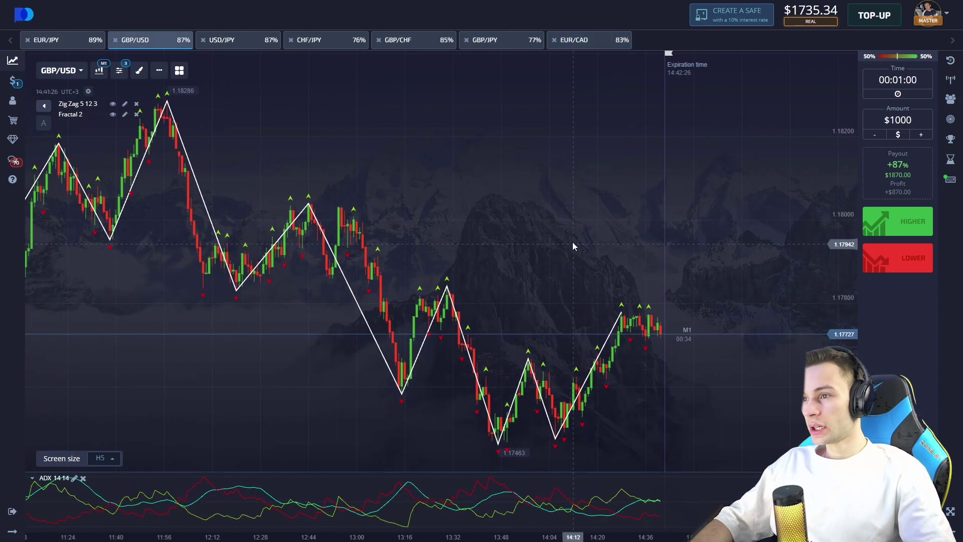
left_click_drag(576, 244, 559, 278)
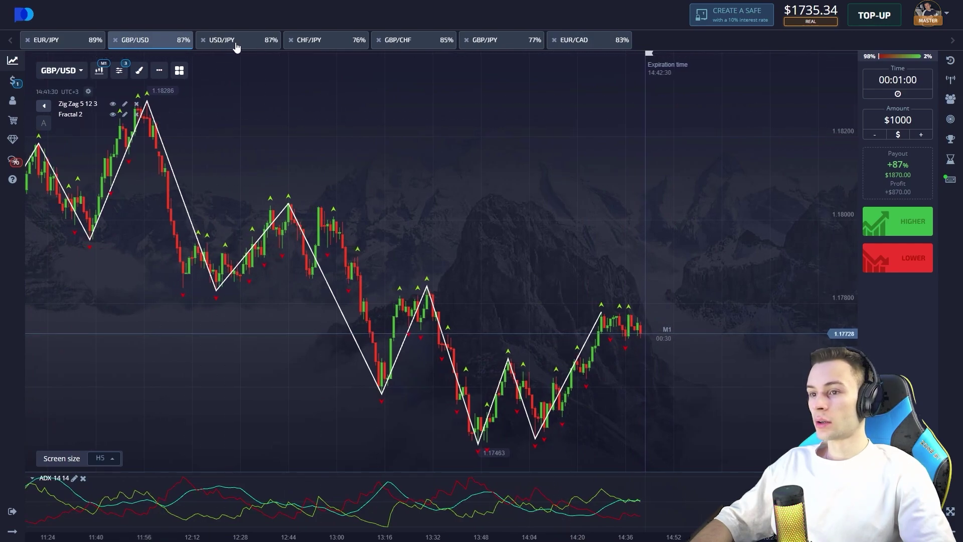
left_click(903, 224)
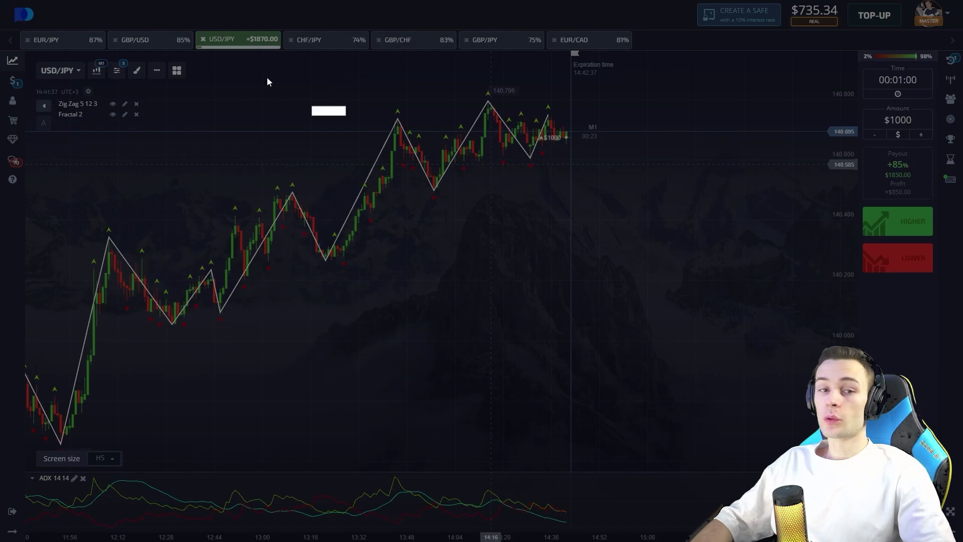
Capture the USD/JPY chart at about 1692x974, box the recent price range and its inner support zone, draw the expected rebound arrows, and close the capture.
left_click_drag(22, 48, 871, 537)
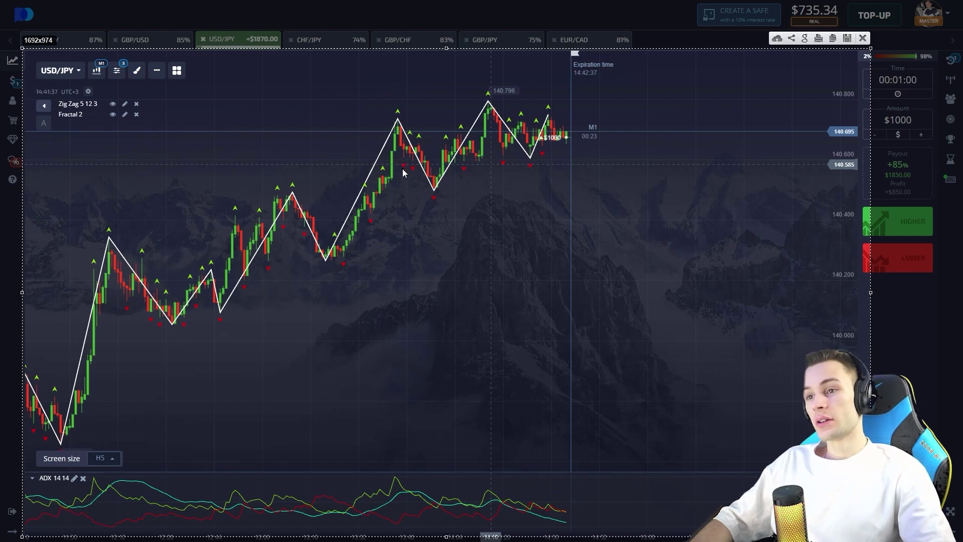
left_click_drag(402, 170, 773, 102)
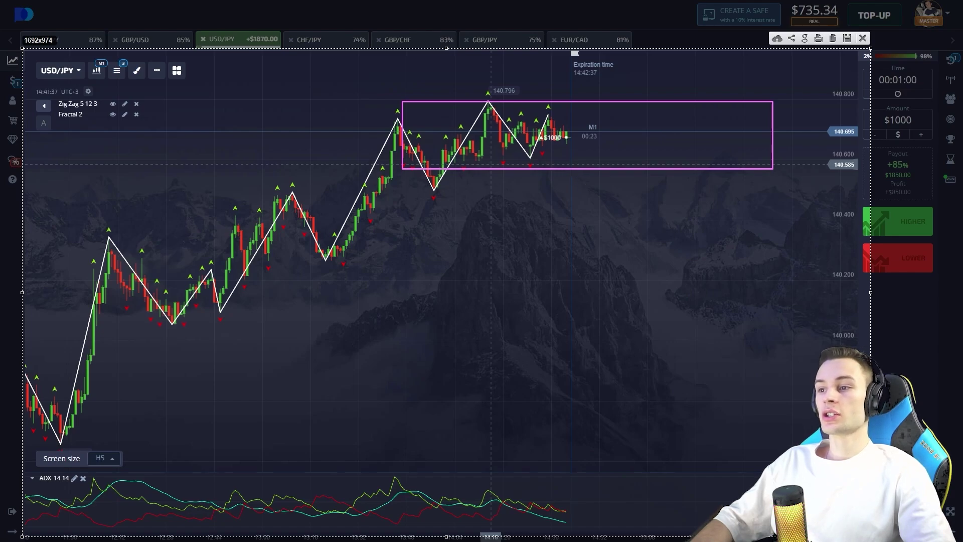
left_click_drag(581, 151, 531, 143)
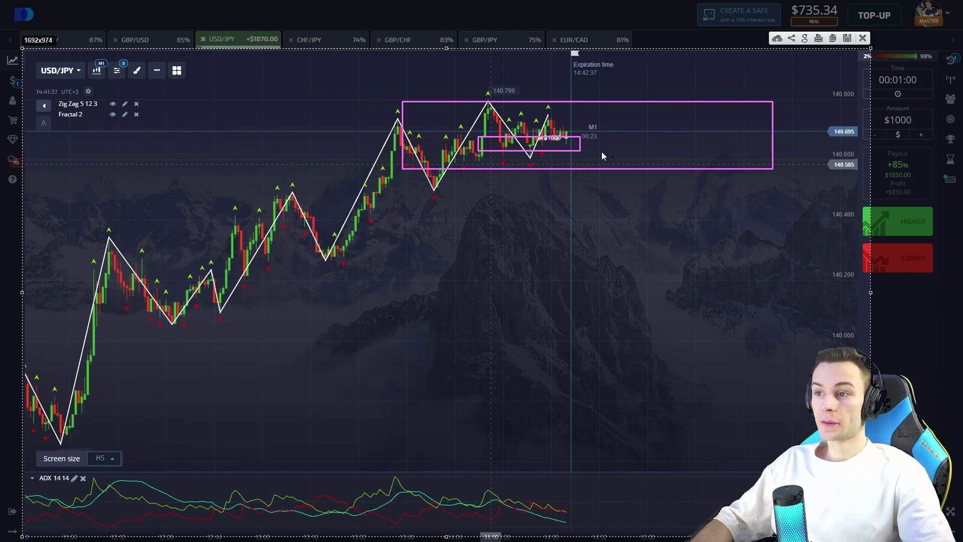
mouse_move(544, 117)
left_mouse_down()
mouse_move(566, 147)
mouse_move(591, 103)
left_mouse_up()
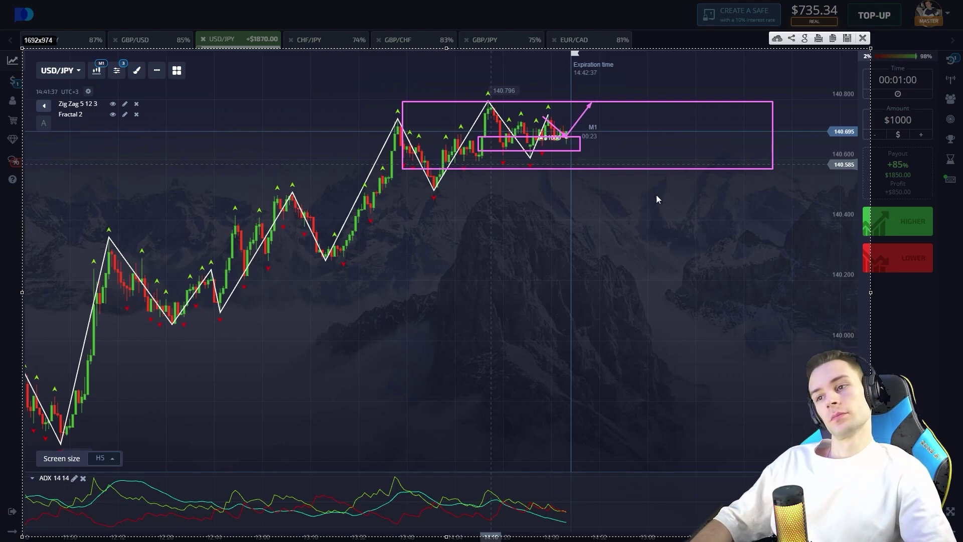
left_click(862, 39)
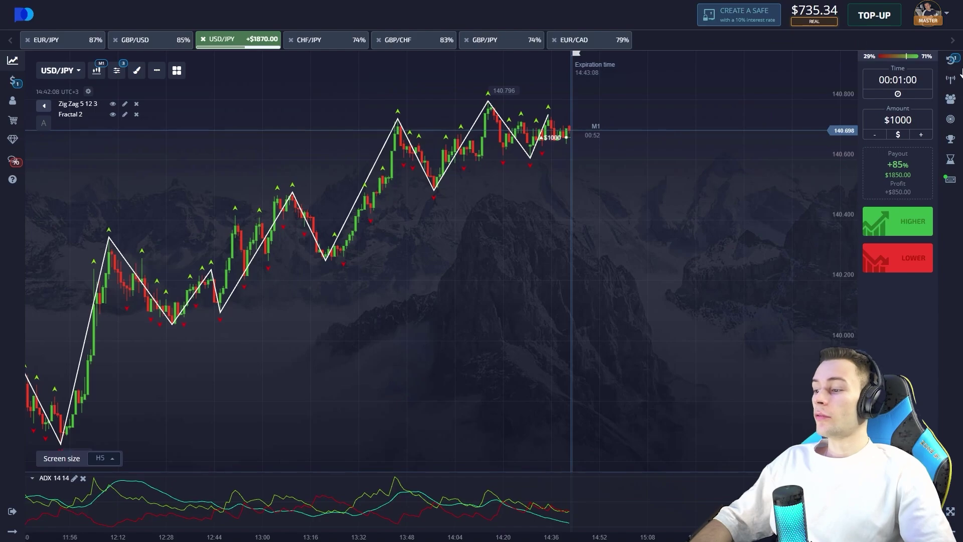
Review the USD/JPY trade in the open trades list and on the chart until it closes, and hide the list.
left_click(951, 61)
scroll(444, 259, "up", 5)
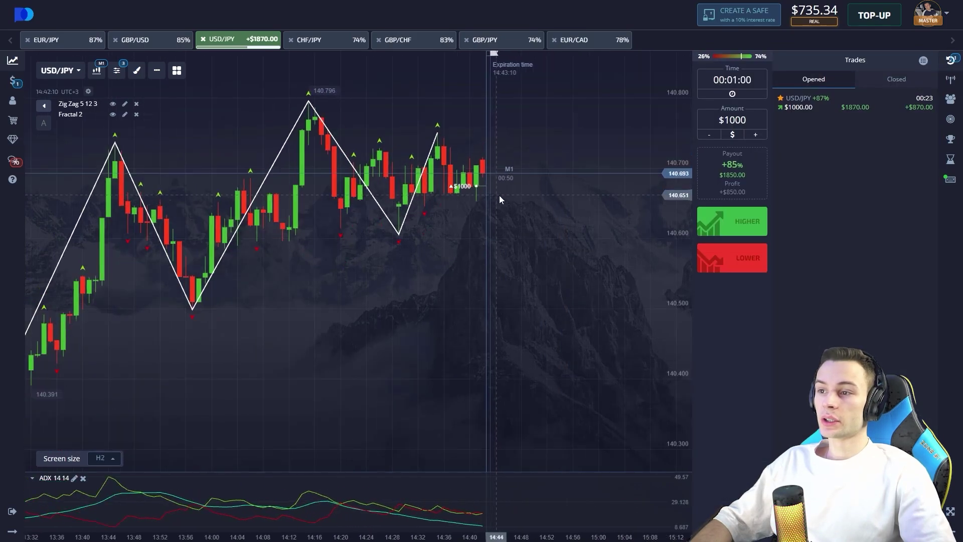
scroll(498, 199, "up", 2)
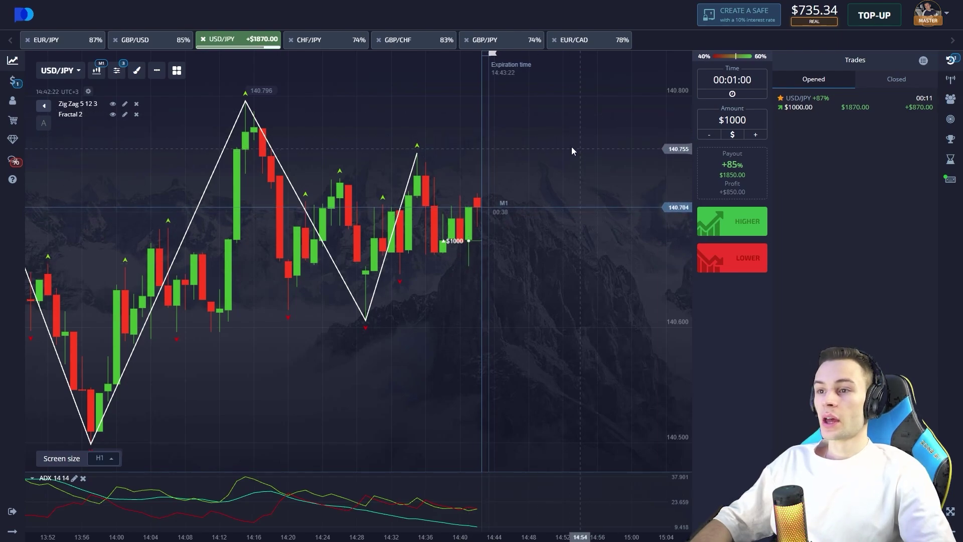
scroll(531, 158, "down", 4)
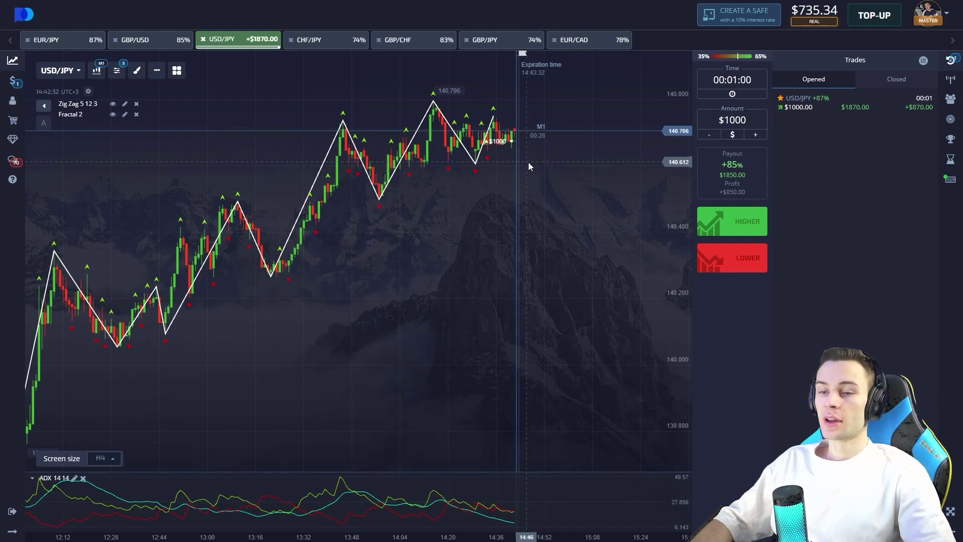
left_click(951, 61)
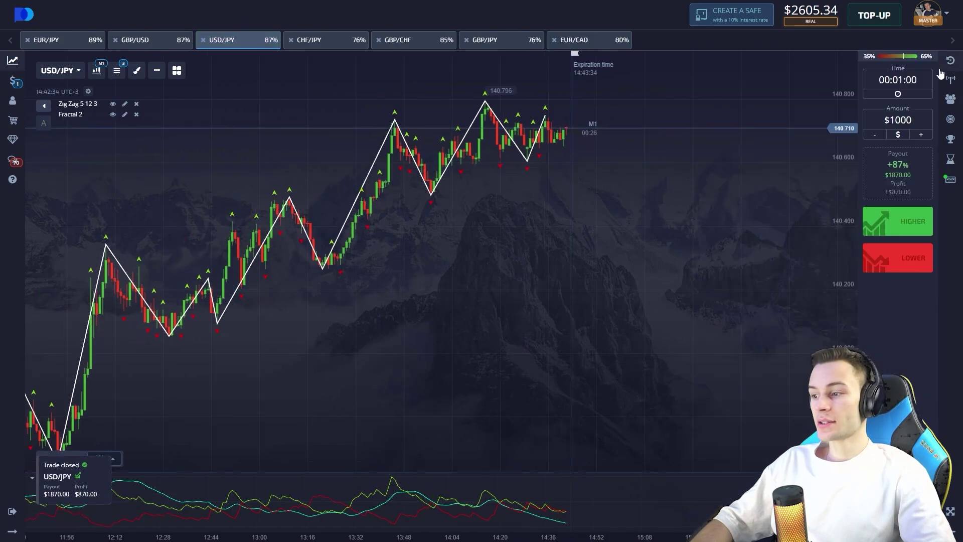
Examine the charts of all seven listed currency pairs for a new entry, from CHF/JPY through EUR/CAD.
left_click(319, 44)
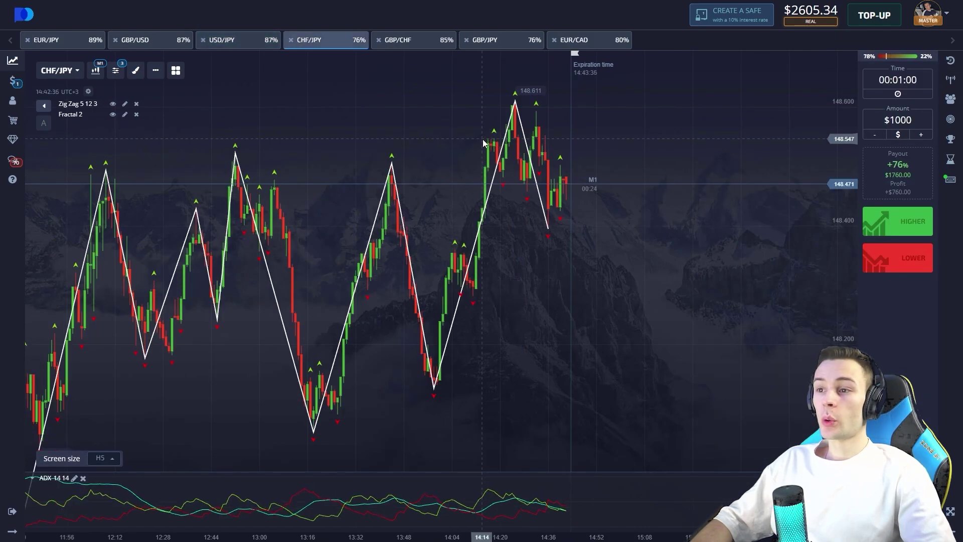
left_click(409, 47)
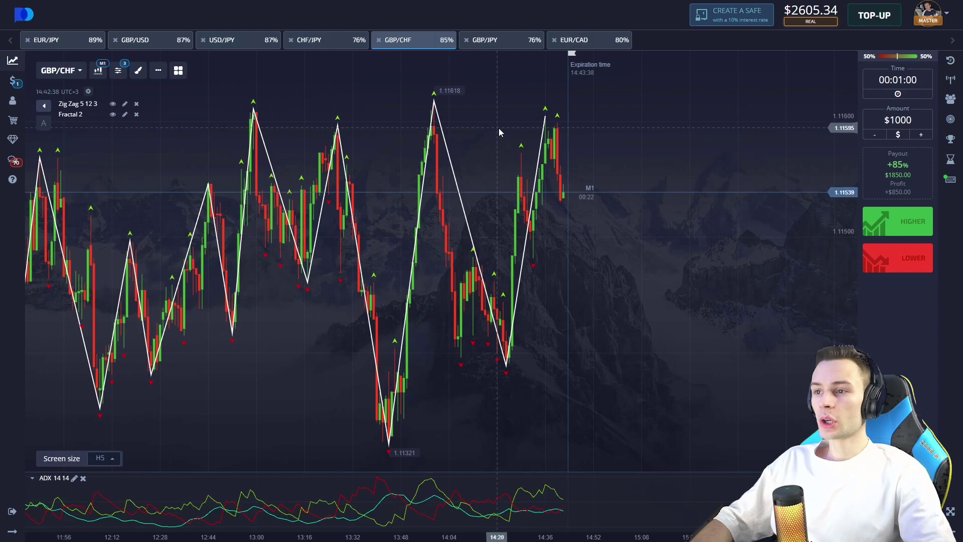
scroll(483, 129, "up", 3)
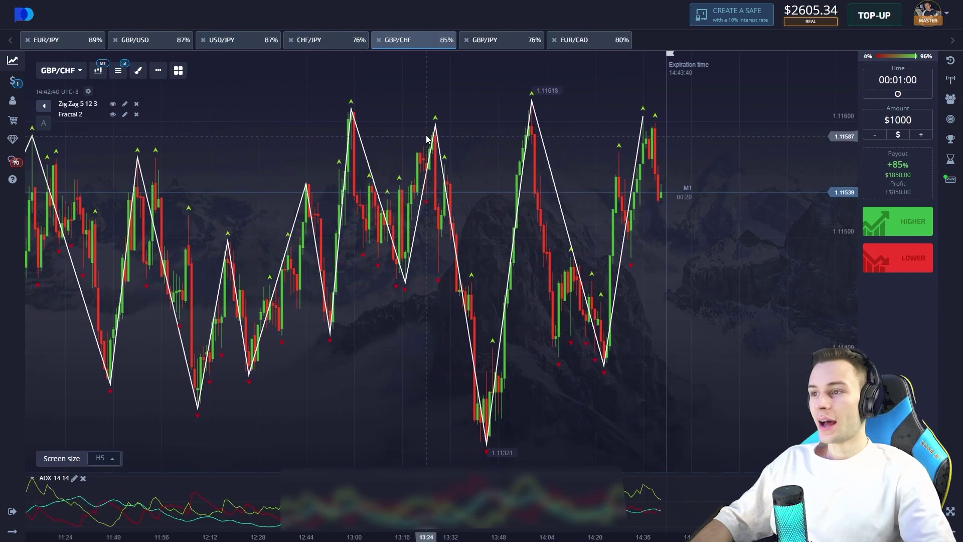
left_click(63, 47)
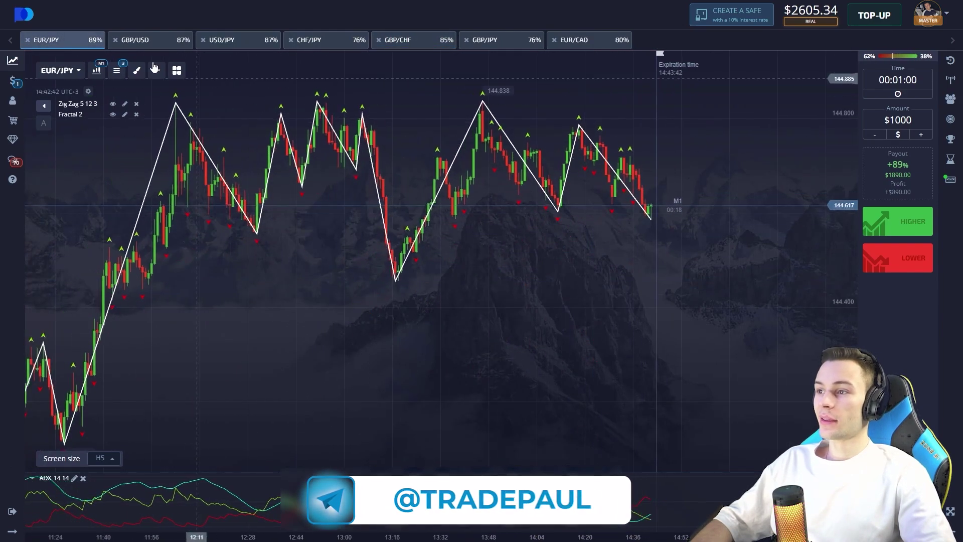
left_click(149, 47)
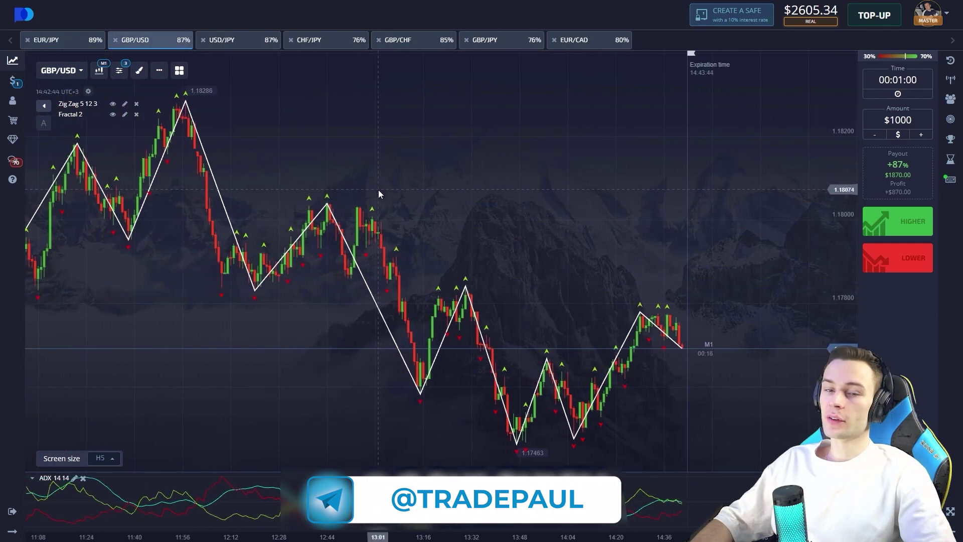
left_click(224, 44)
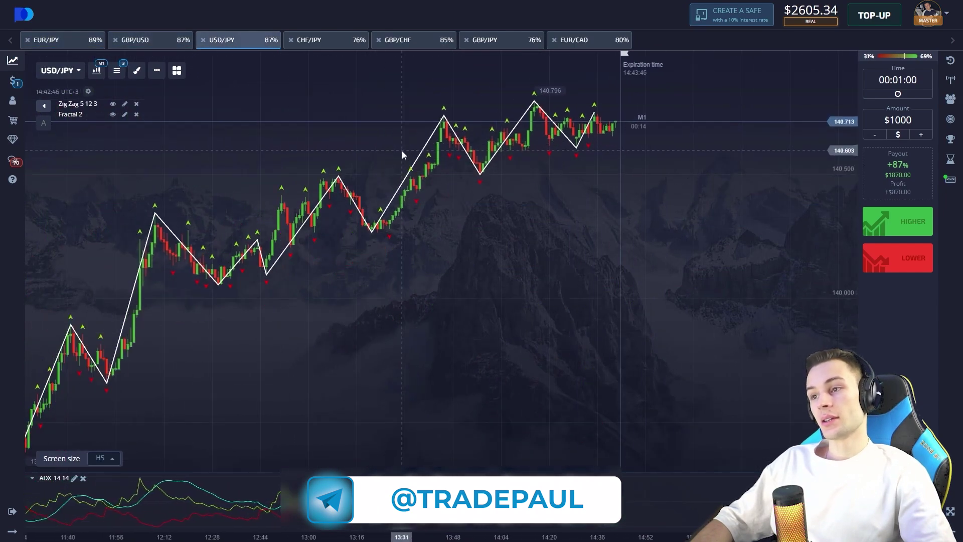
left_click(318, 47)
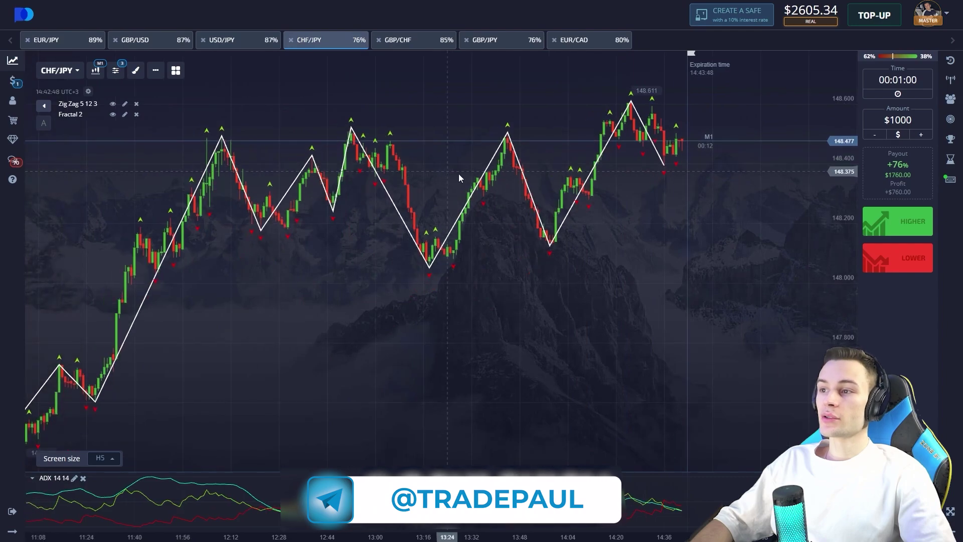
left_click(387, 41)
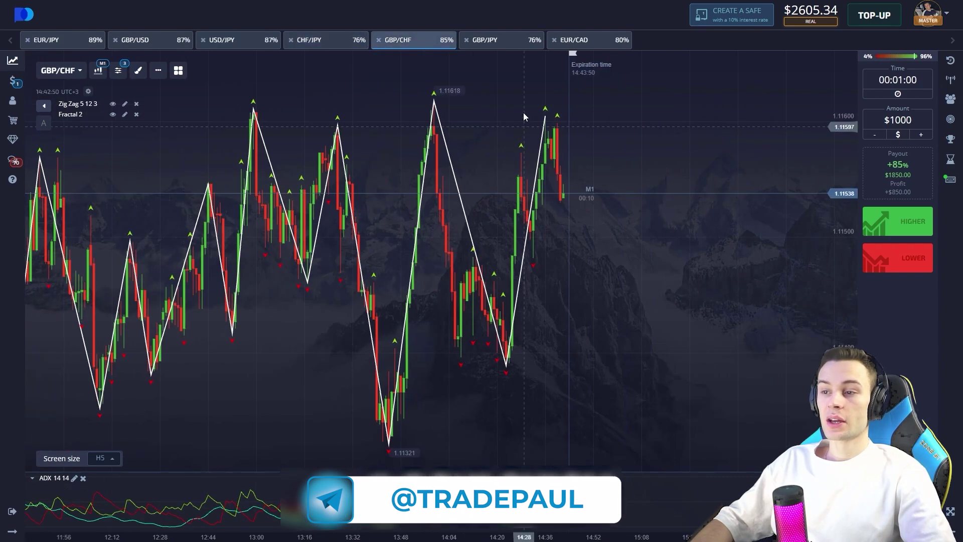
left_click(498, 43)
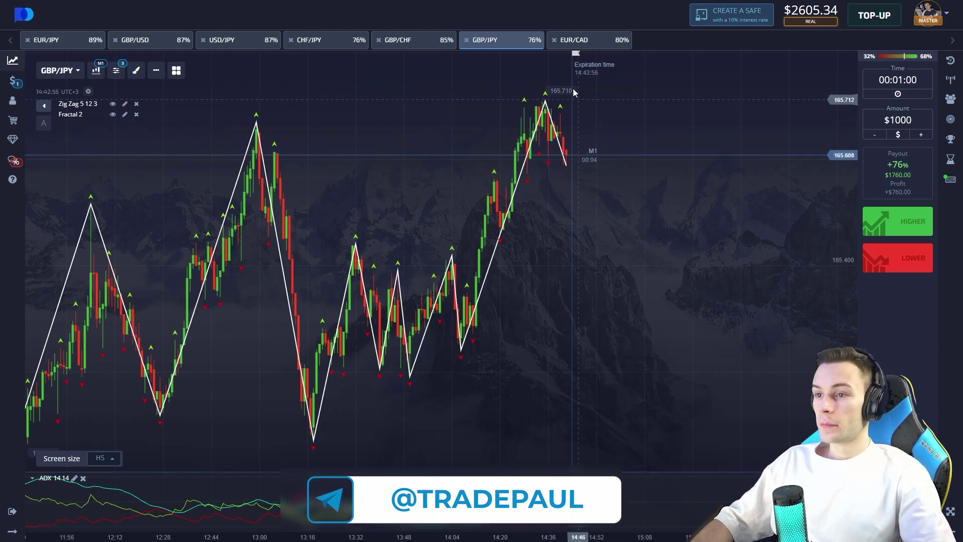
left_click(584, 44)
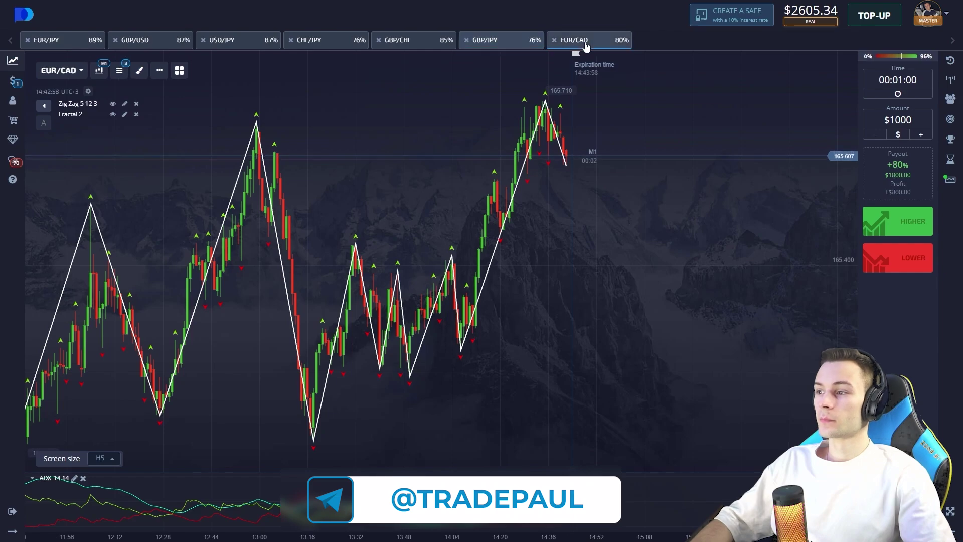
Show the EUR/JPY chart and open two $1000 one-minute Higher trades on it.
left_click(60, 41)
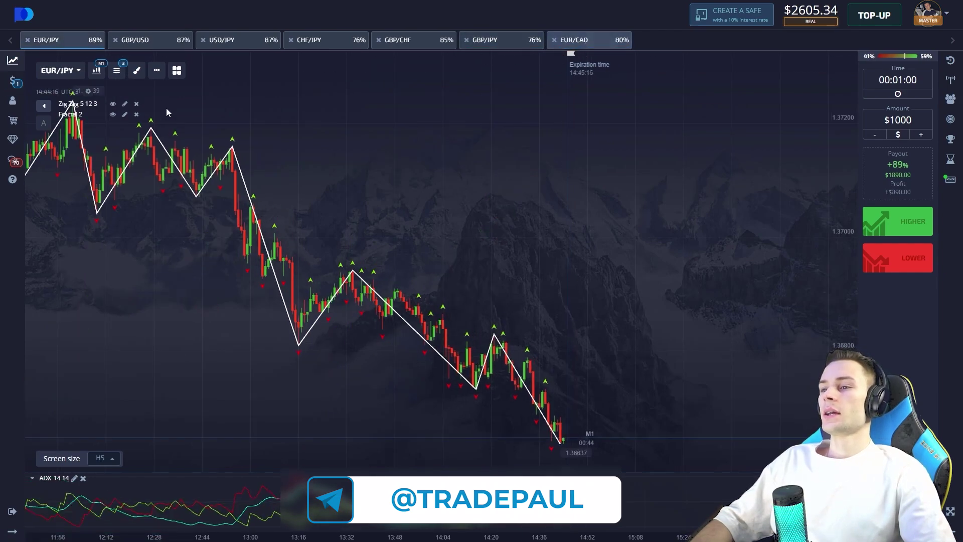
scroll(286, 189, "down", 2)
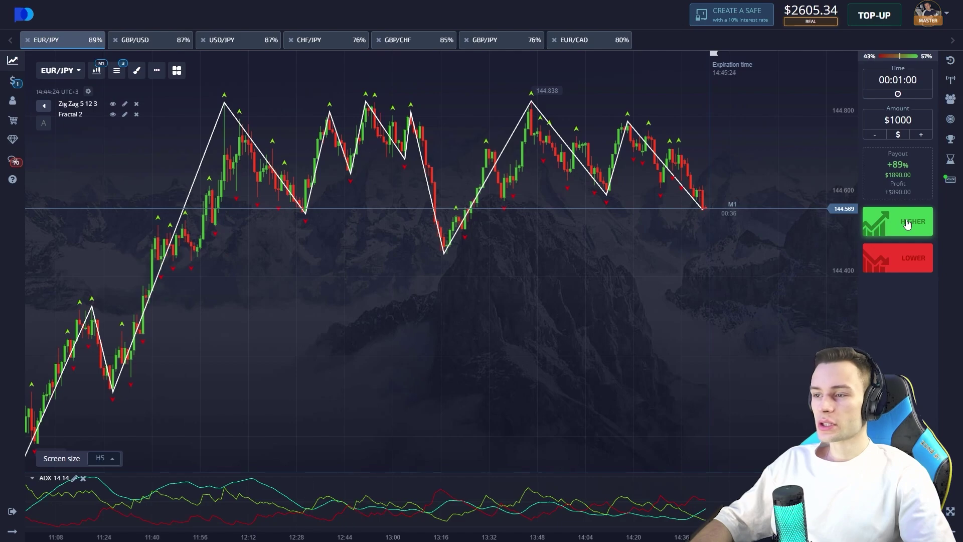
left_click(908, 224)
left_click(907, 224)
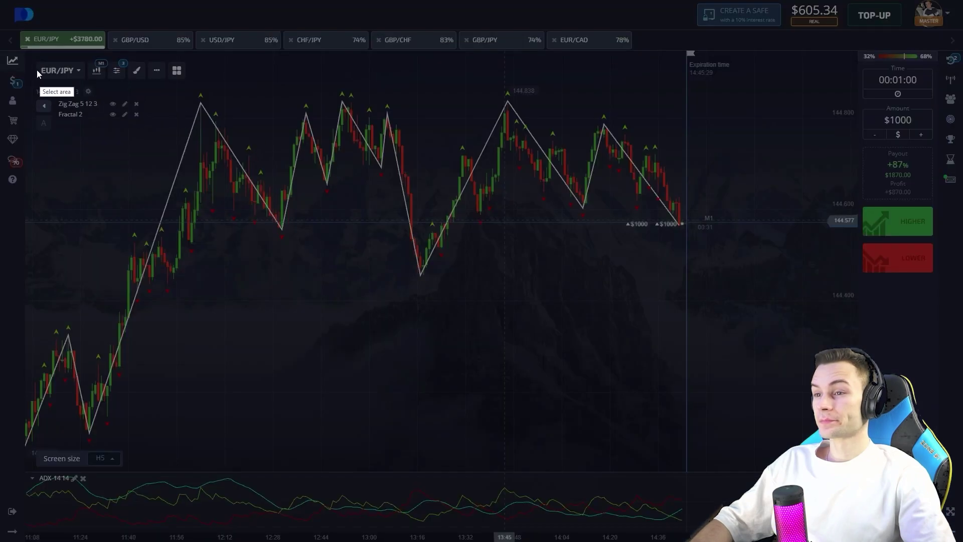
Capture the EUR/JPY chart at about 1662x971 and box the narrow support zone near the current price and the wider one below it.
left_click_drag(24, 53, 857, 540)
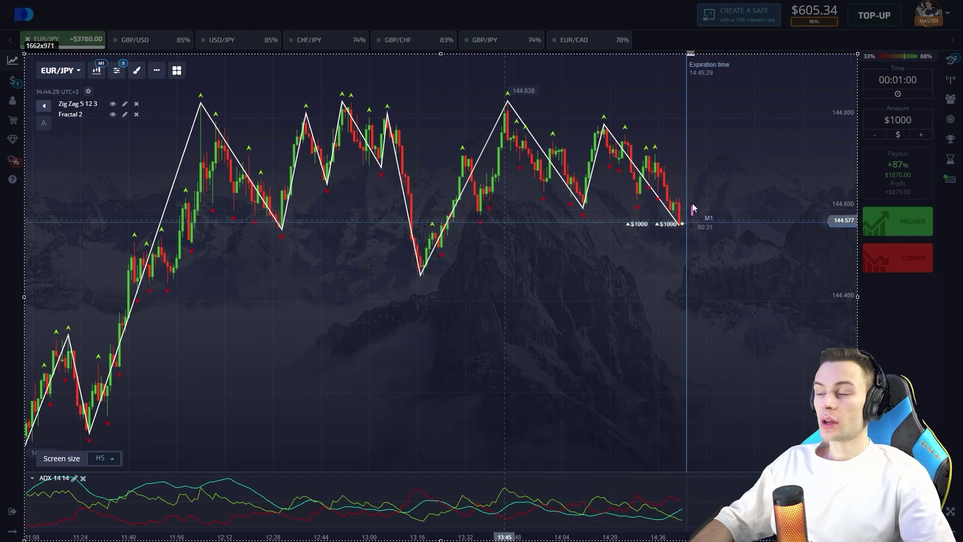
left_click_drag(579, 202, 542, 201)
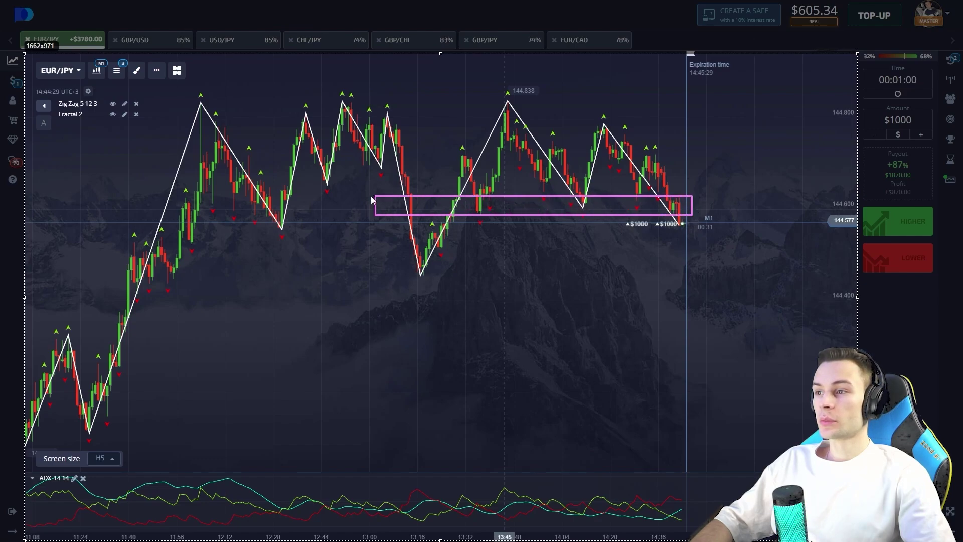
mouse_move(371, 196)
left_mouse_down()
mouse_move(398, 199)
mouse_move(275, 200)
left_mouse_up()
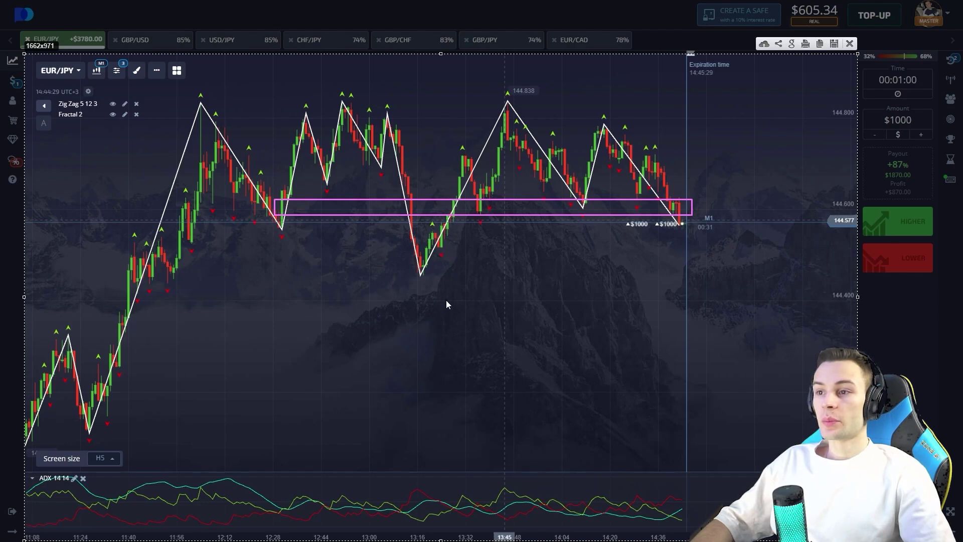
left_click_drag(137, 282, 744, 235)
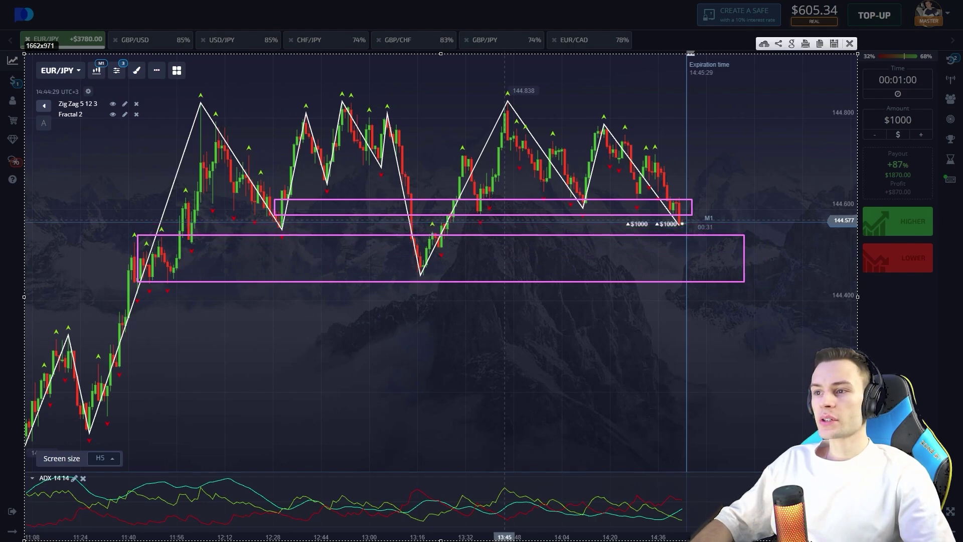
Circle the EUR/JPY entry point with an upward arrow, mark the expected ADX line reversal, and close the capture.
mouse_move(667, 225)
left_mouse_down()
mouse_move(689, 209)
mouse_move(672, 231)
mouse_move(707, 165)
left_mouse_up()
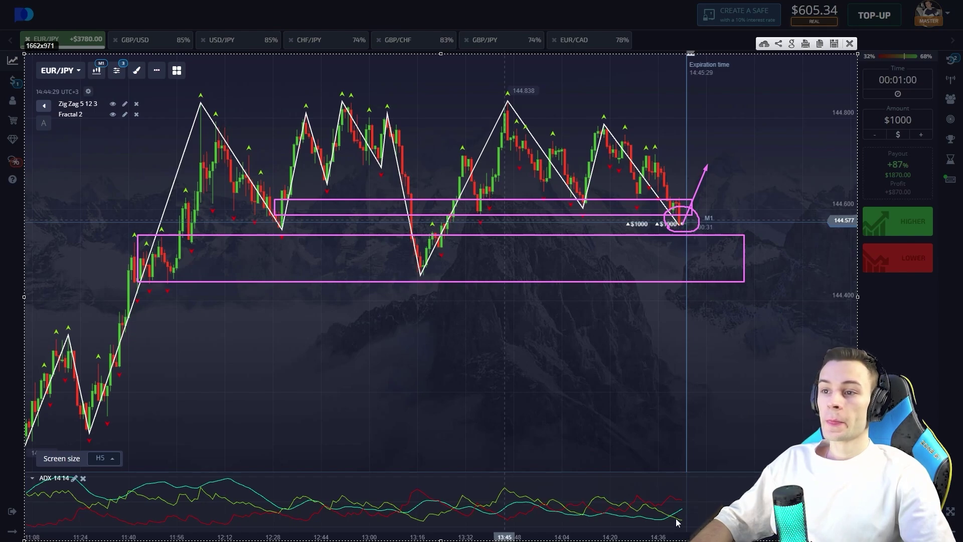
left_click_drag(677, 521, 690, 525)
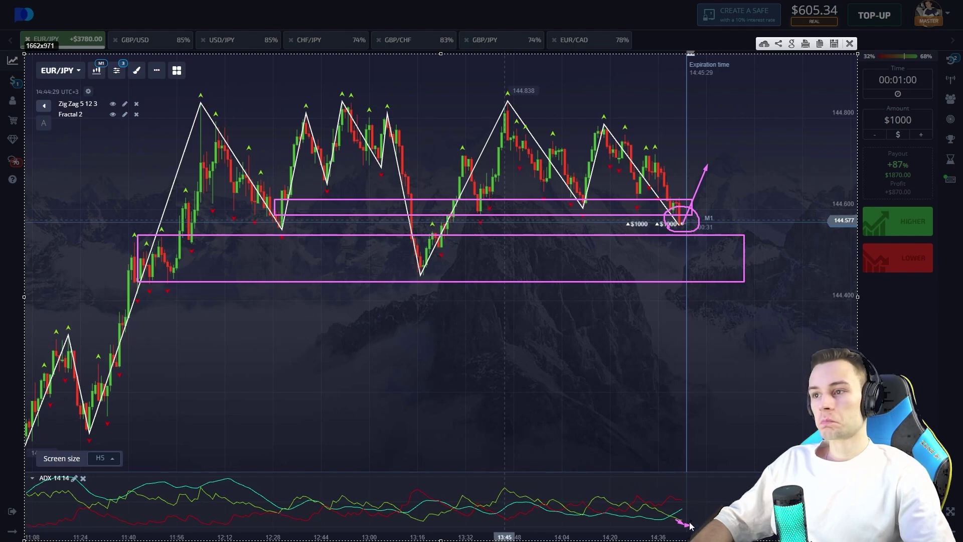
left_click_drag(691, 524, 704, 495)
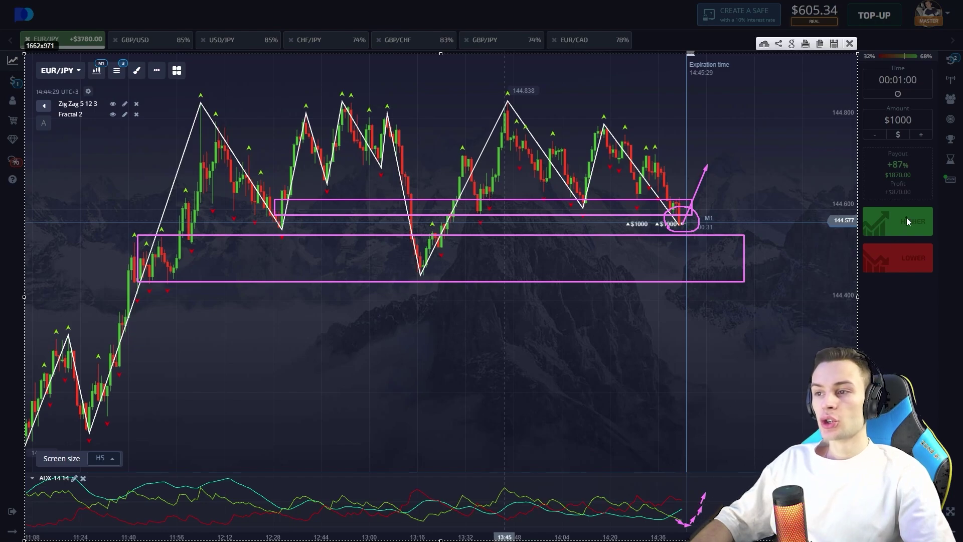
left_click(849, 44)
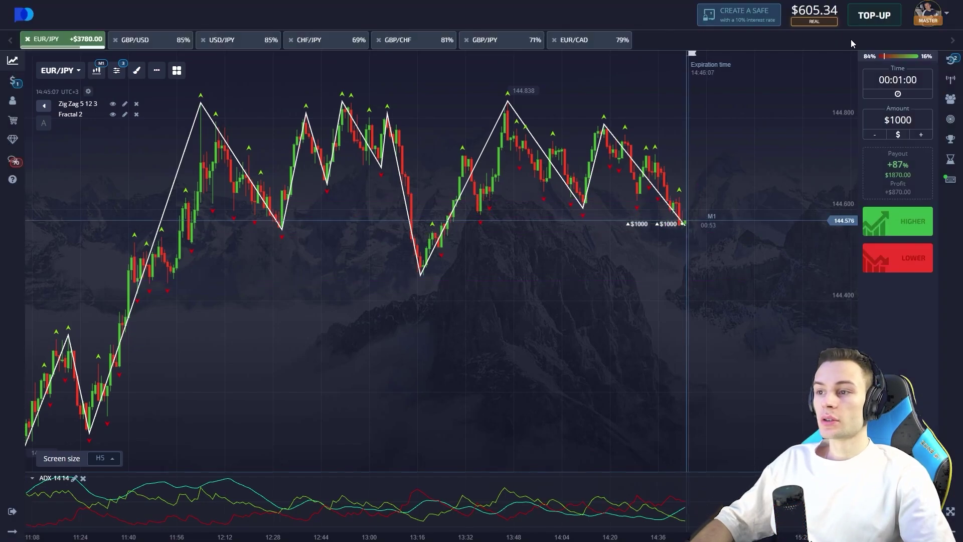
Review the two EUR/JPY trades in the open trades list and on the chart until they close.
left_click(952, 59)
scroll(474, 152, "up", 2)
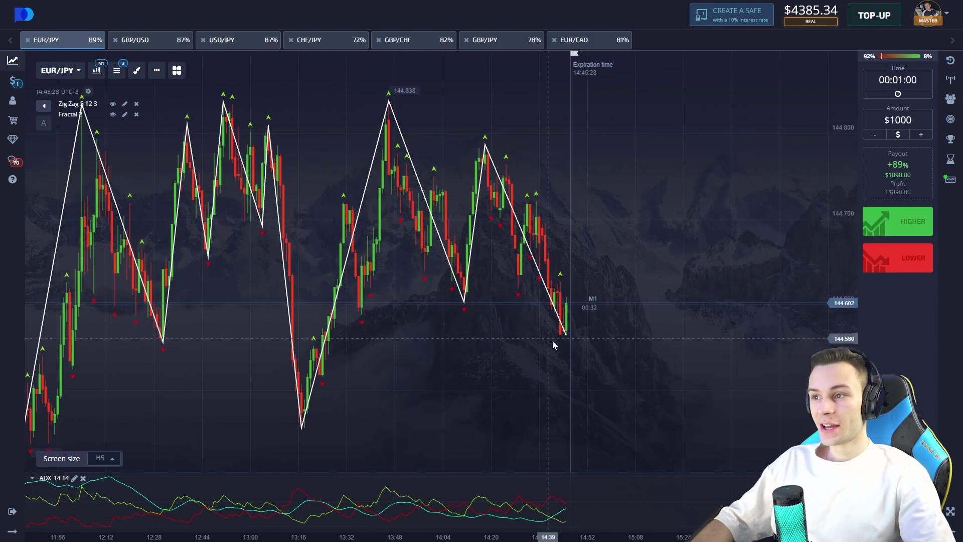
Compare the GBP/USD, USD/JPY, CHF/JPY, GBP/CHF, GBP/JPY and EUR/CAD charts for a possible entry.
left_click(150, 40)
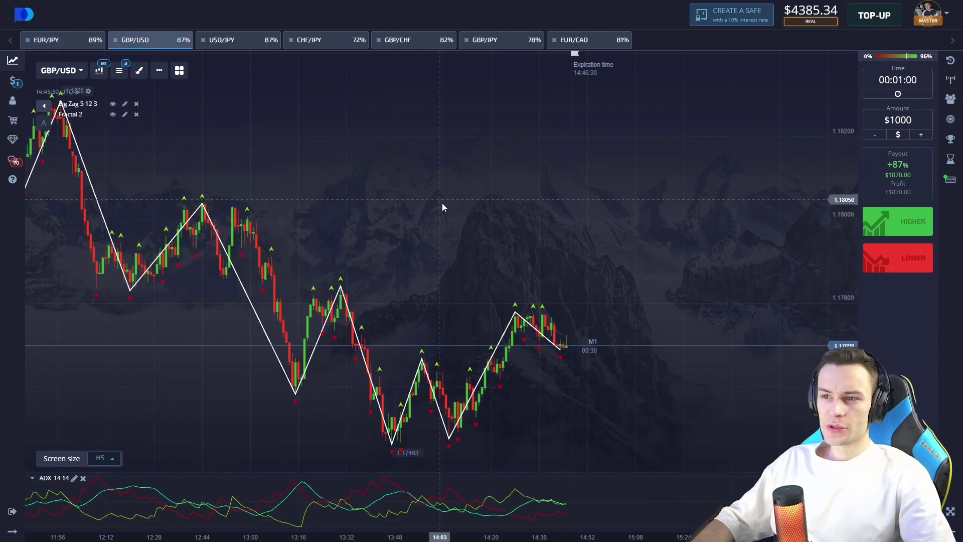
left_click(240, 41)
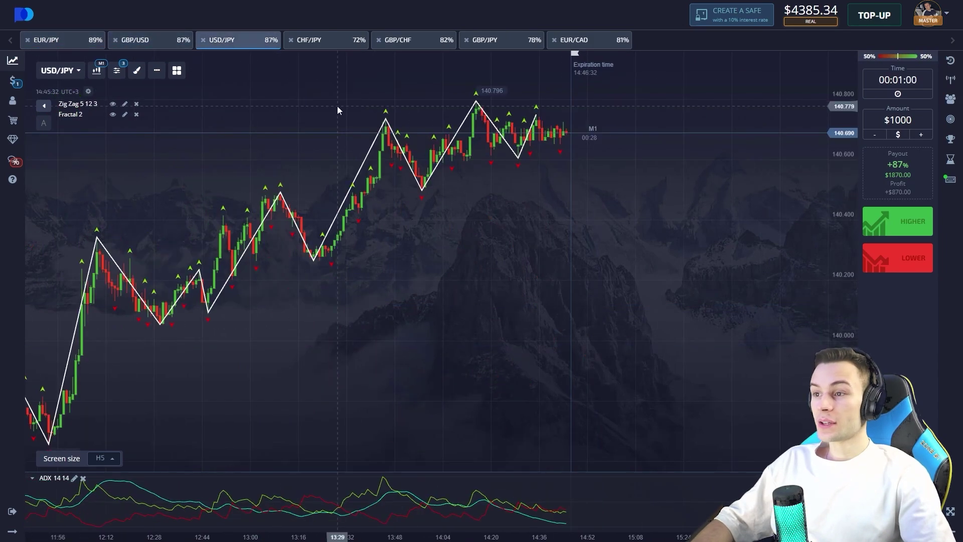
left_click(323, 41)
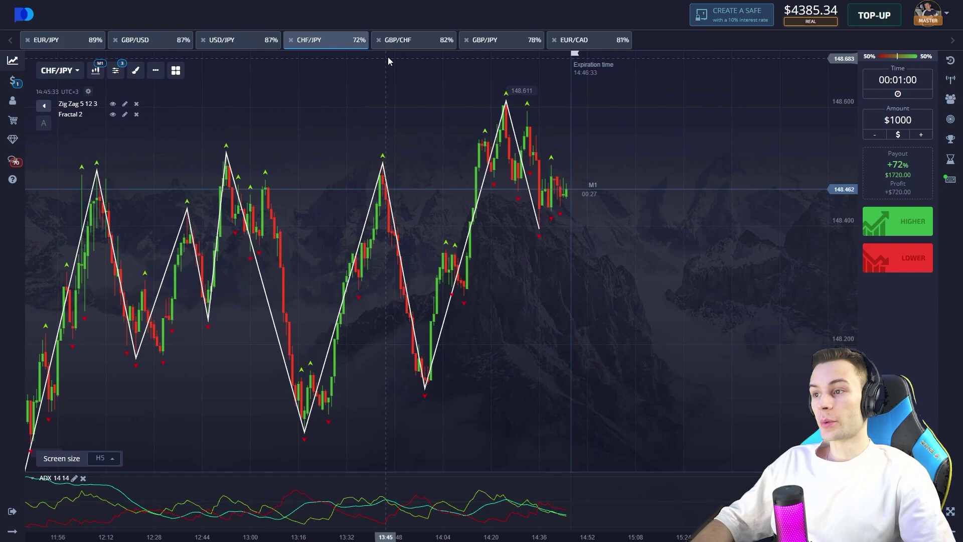
left_click(409, 42)
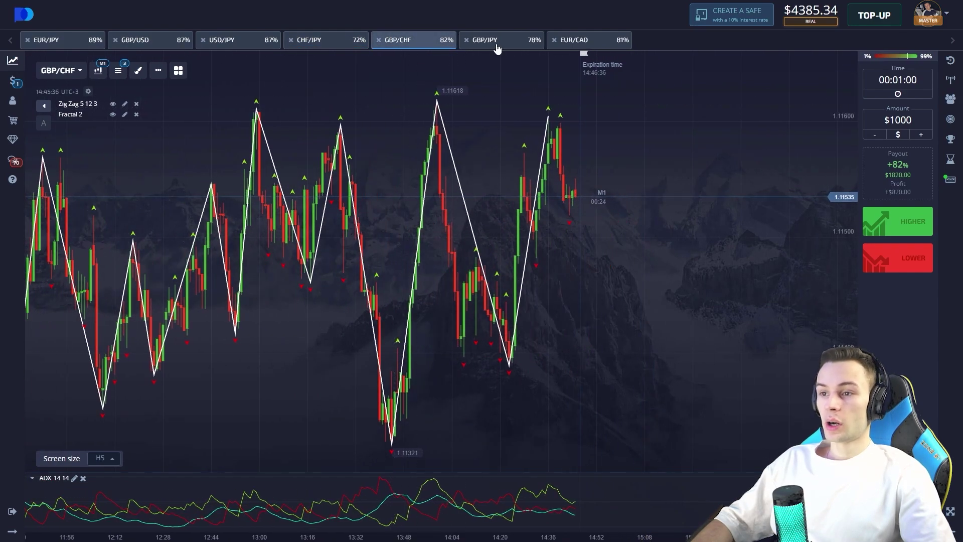
left_click(498, 43)
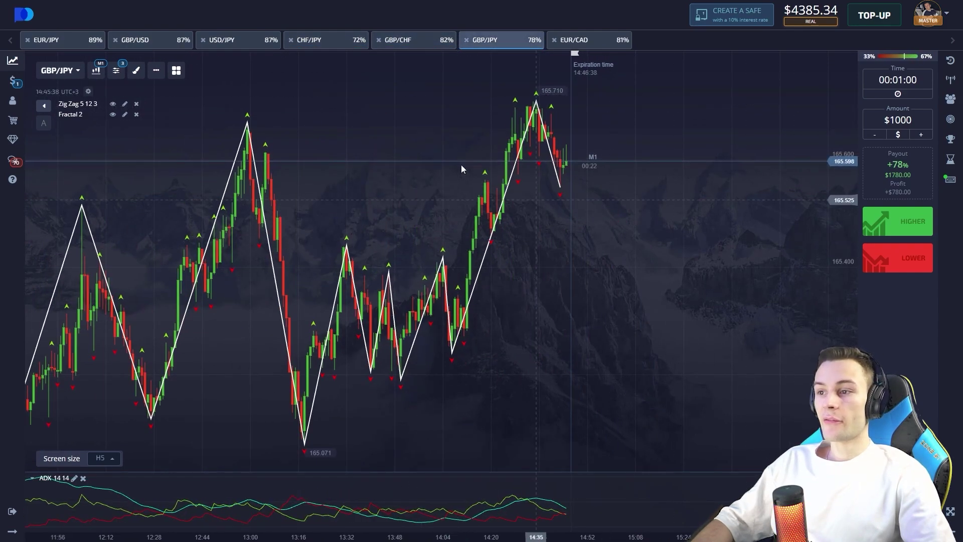
left_click(318, 43)
left_click(408, 42)
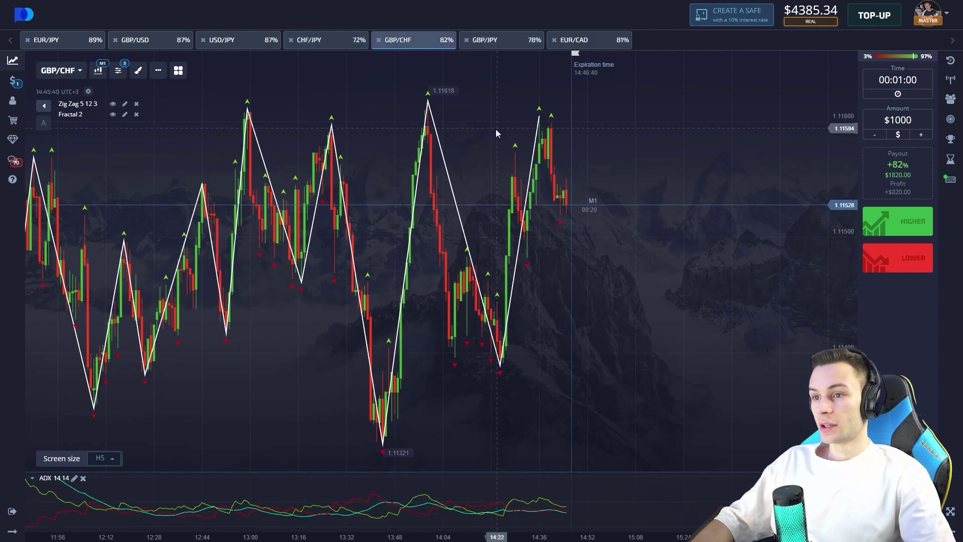
left_click_drag(469, 145, 487, 150)
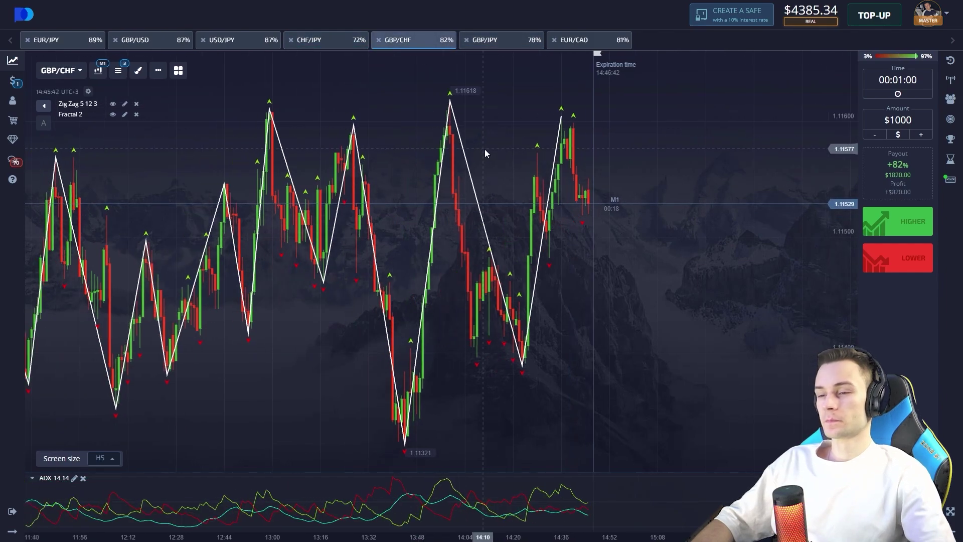
left_click(493, 48)
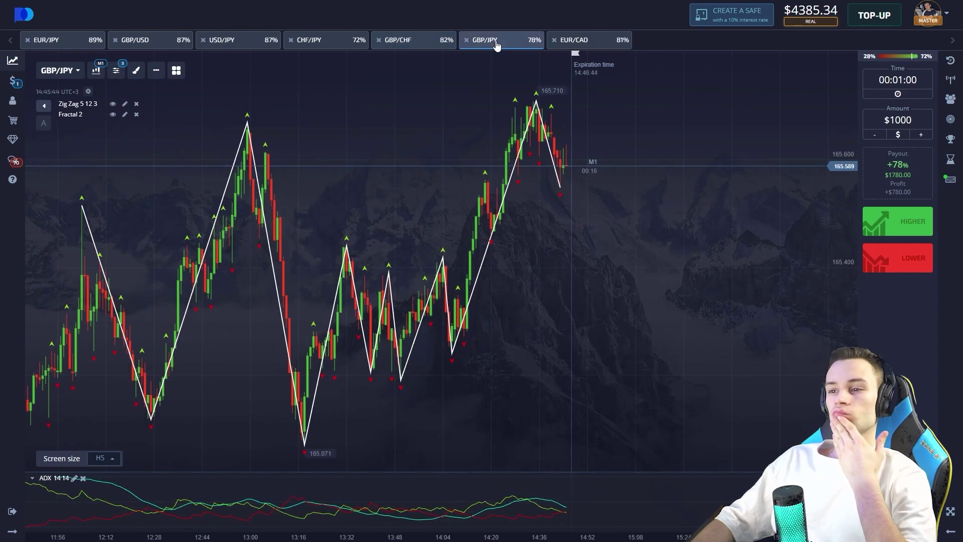
left_click(585, 47)
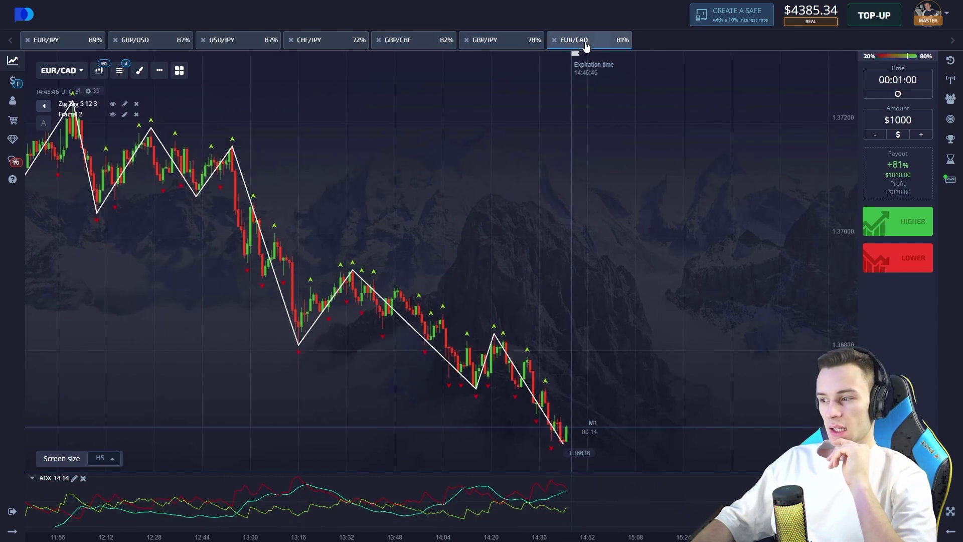
Show the USD/JPY chart and open four $1000 one-minute Higher trades on it.
left_click(245, 44)
left_click_drag(312, 162, 343, 190)
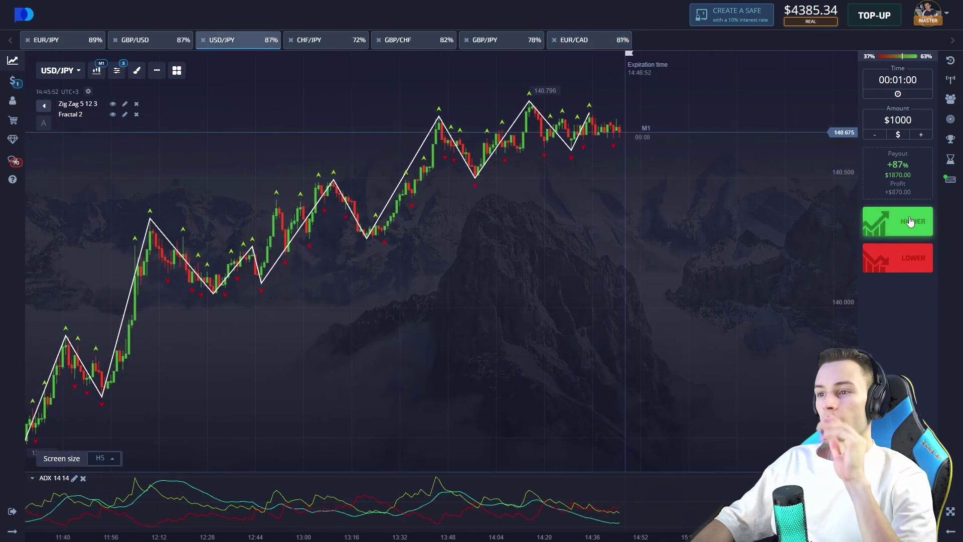
left_click(911, 221)
left_click(911, 221)
left_click(910, 222)
left_click(911, 221)
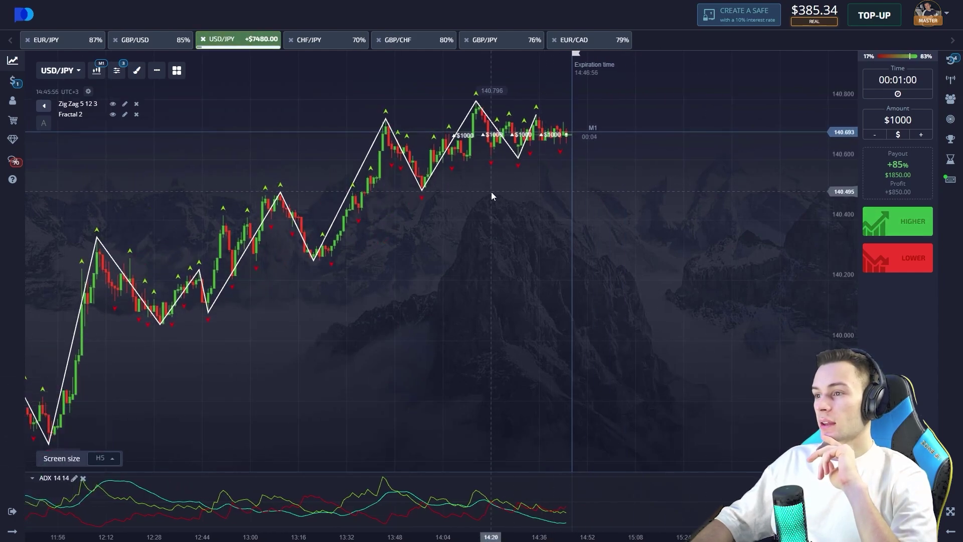
Capture the enlarged USD/JPY chart at about 1648x980 and box the support zone just below the current price.
scroll(489, 192, "up", 2)
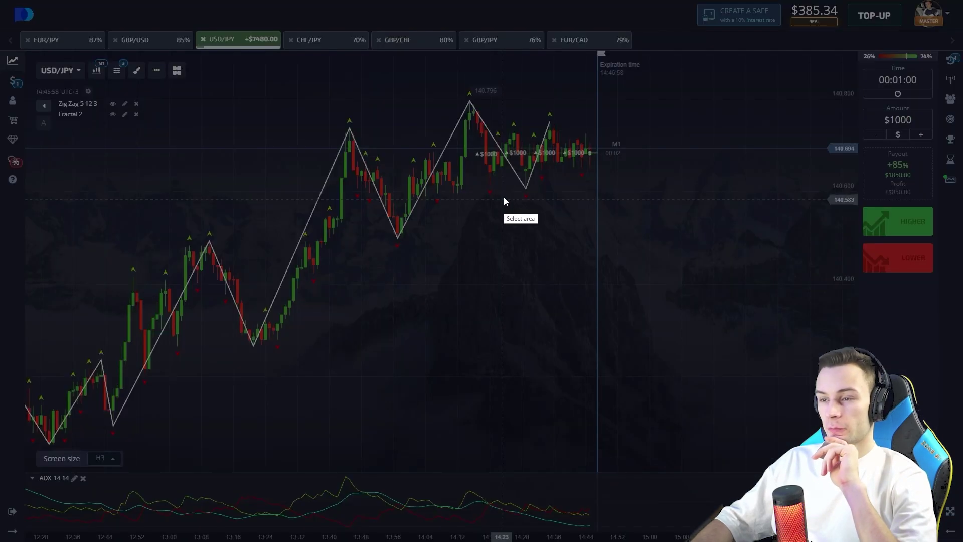
left_click_drag(27, 49, 853, 541)
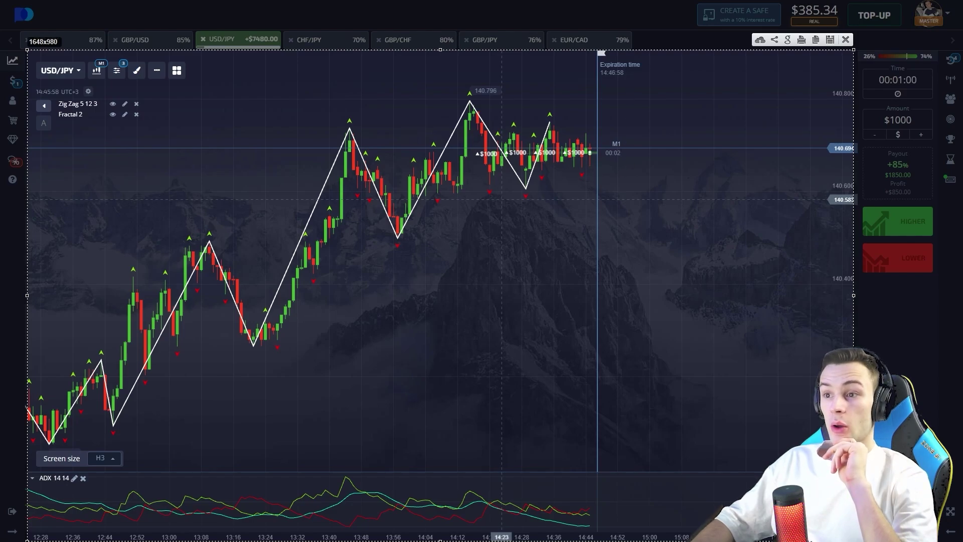
mouse_move(617, 184)
left_mouse_down()
mouse_move(542, 156)
mouse_move(461, 158)
mouse_move(492, 157)
left_mouse_up()
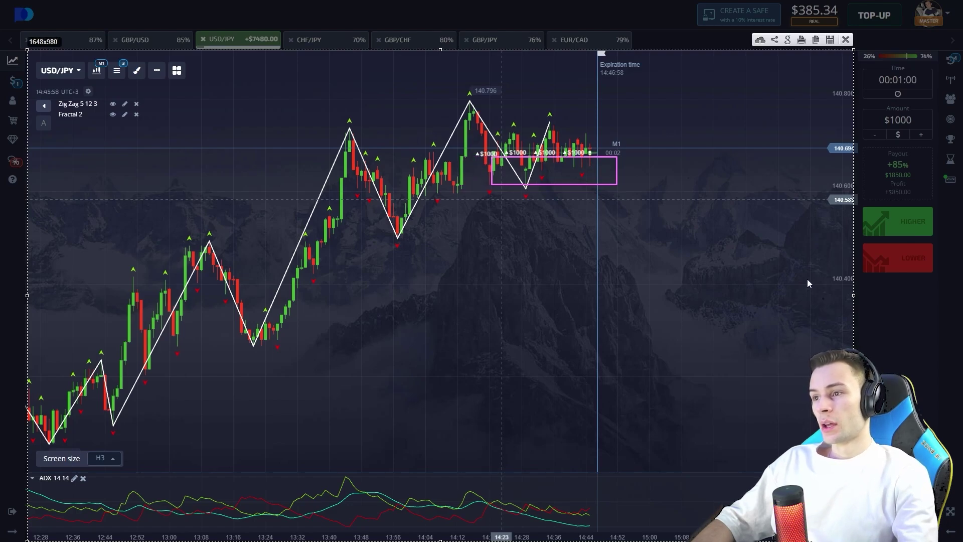
Mark the USD/JPY entry with an upward arrow and a descending line from the last Zig Zag peak, then close the capture.
mouse_move(562, 168)
left_mouse_down()
mouse_move(549, 166)
mouse_move(570, 172)
left_mouse_up()
key("ctrl+z")
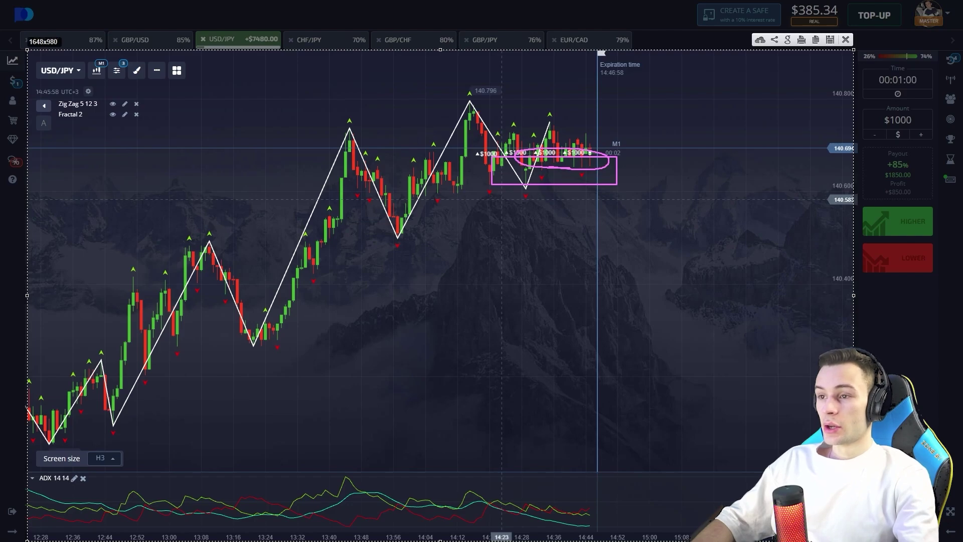
left_click_drag(592, 160, 612, 129)
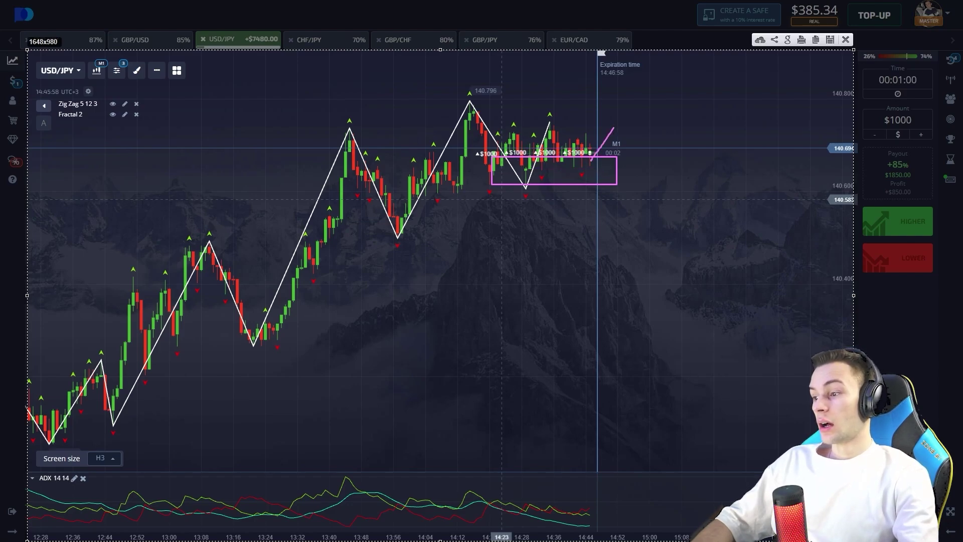
left_click_drag(593, 158, 618, 121)
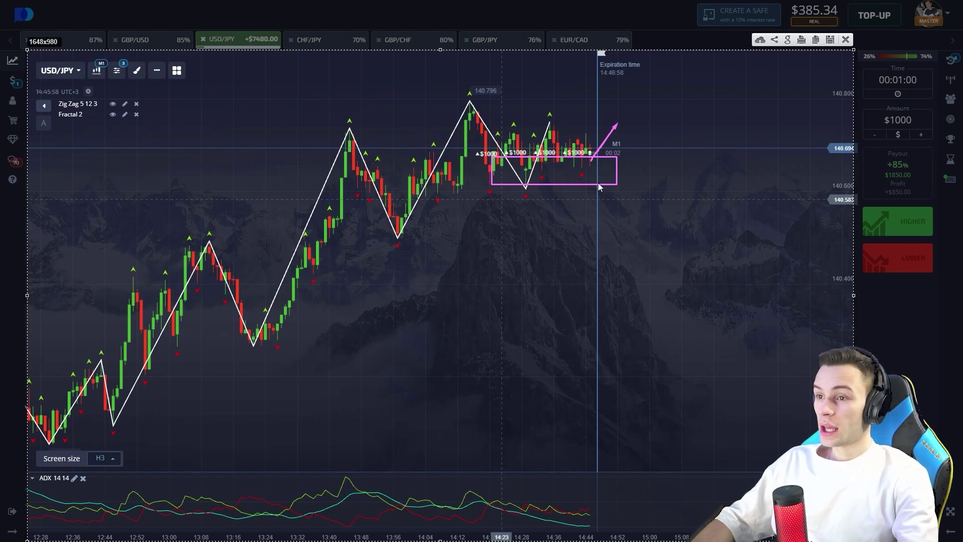
left_click_drag(548, 124, 590, 160)
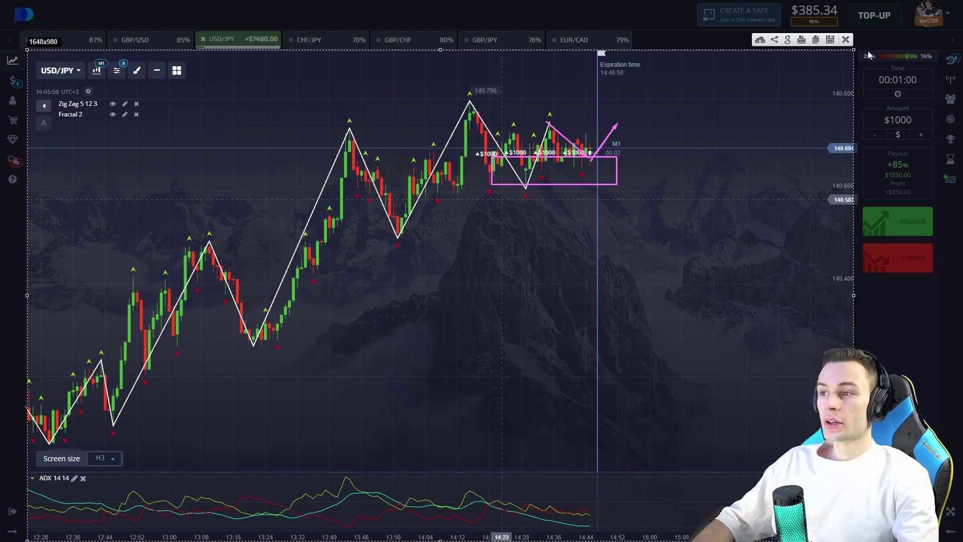
left_click(845, 40)
Follow the USD/JPY trades until they close and examine the other currency pair charts for the next entry.
left_click_drag(557, 165, 474, 144)
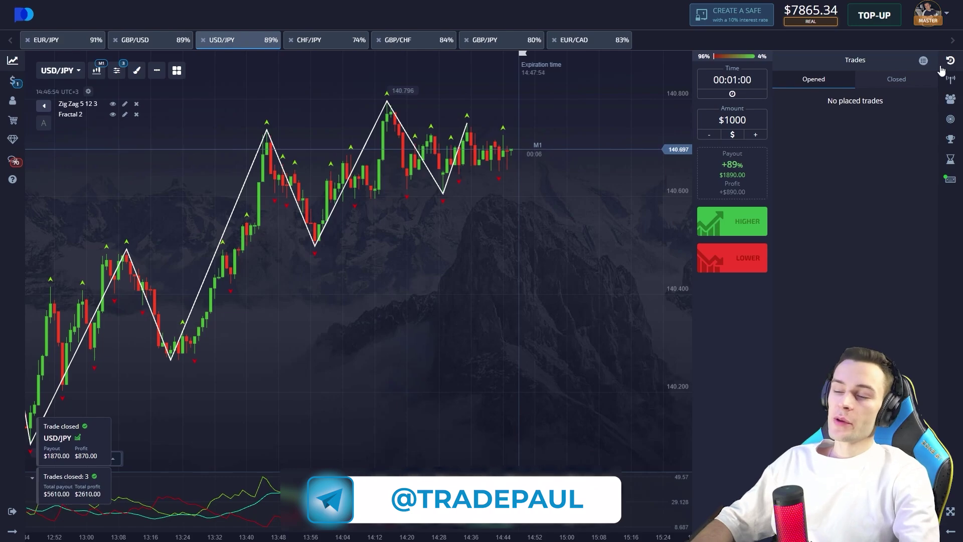
scroll(492, 115, "down", 2)
left_click(401, 40)
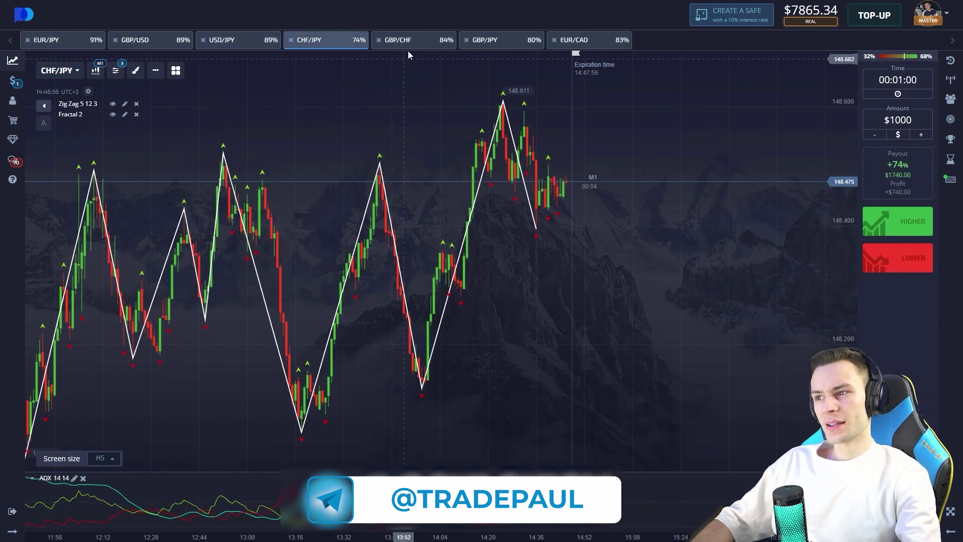
left_click(490, 42)
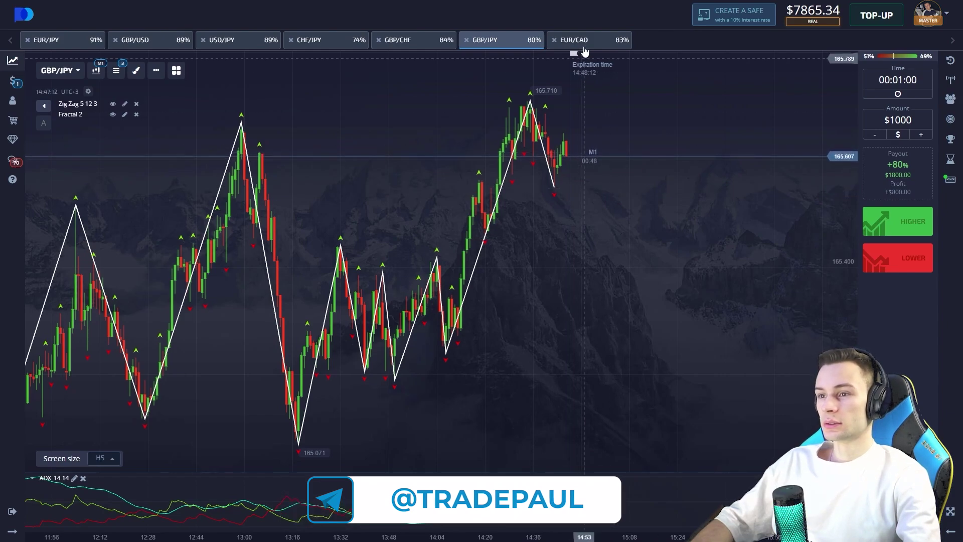
left_click(586, 45)
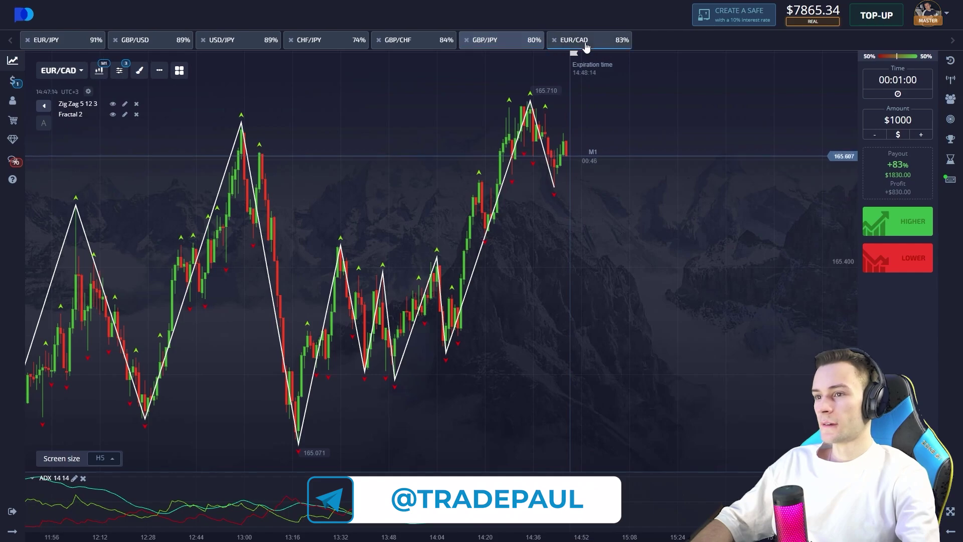
left_click(233, 45)
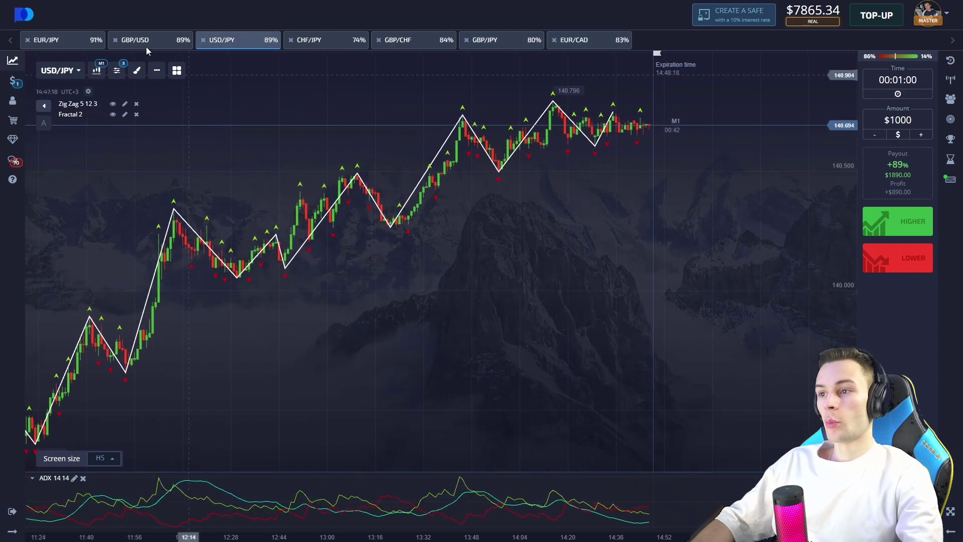
left_click(146, 45)
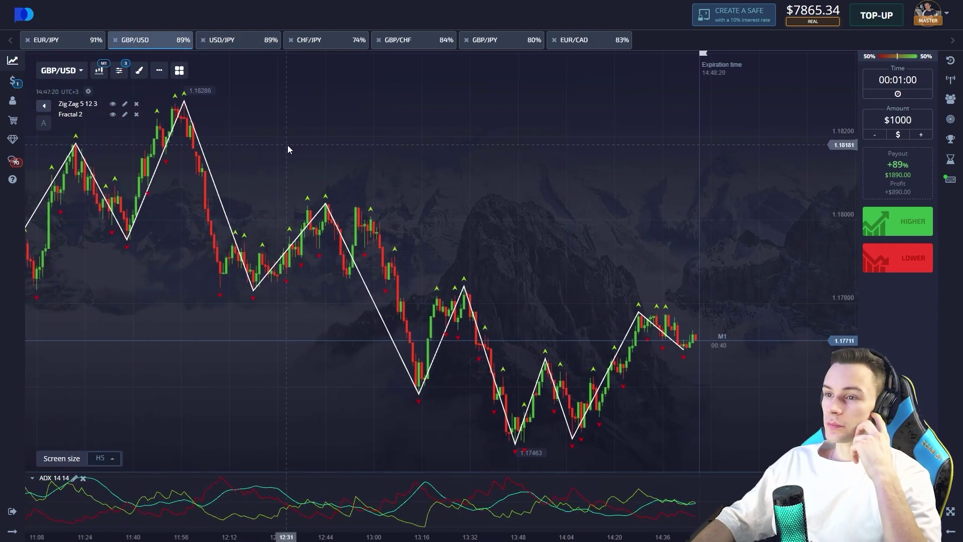
left_click(59, 40)
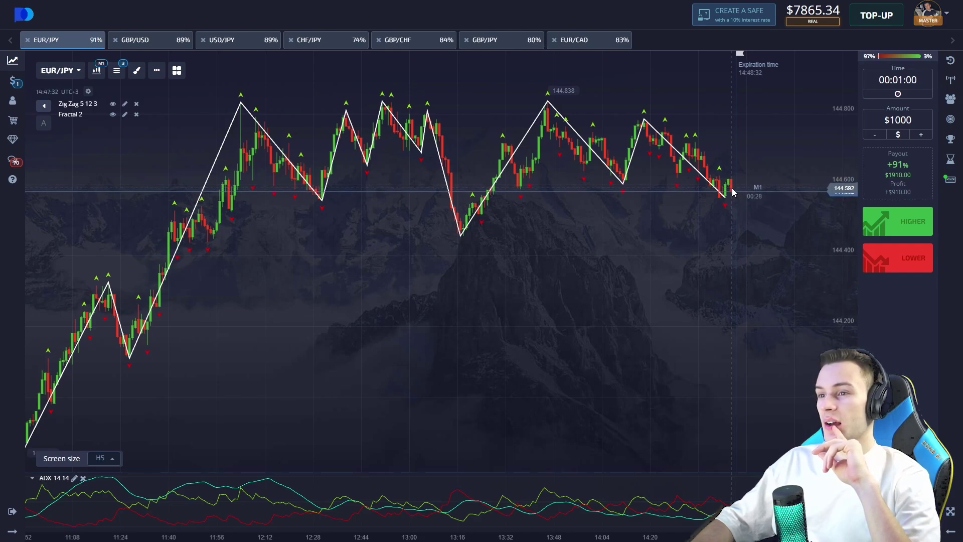
Show the latest GBP/USD candles and open seven $1000 one-minute Higher trades on the pair.
left_click(151, 41)
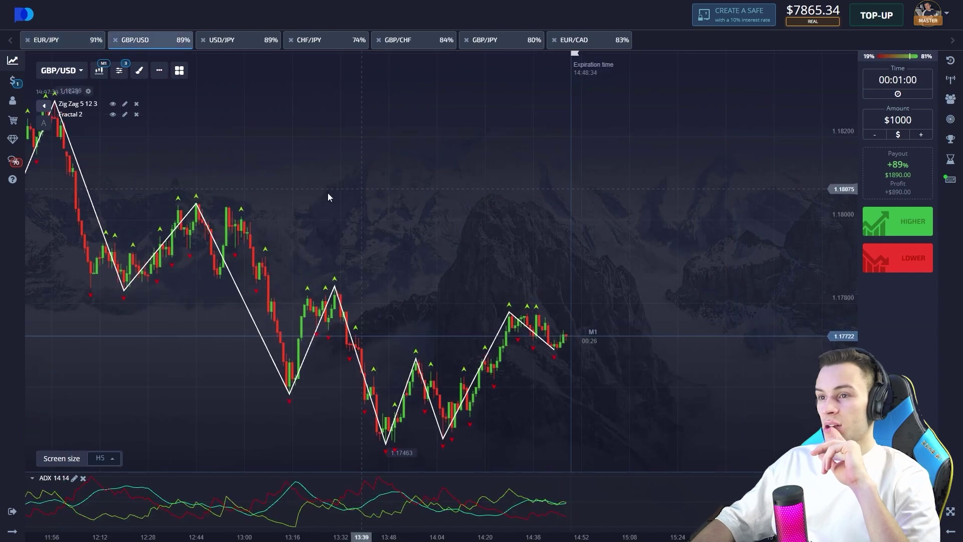
left_click_drag(399, 215, 454, 231)
left_click_drag(512, 297, 555, 282)
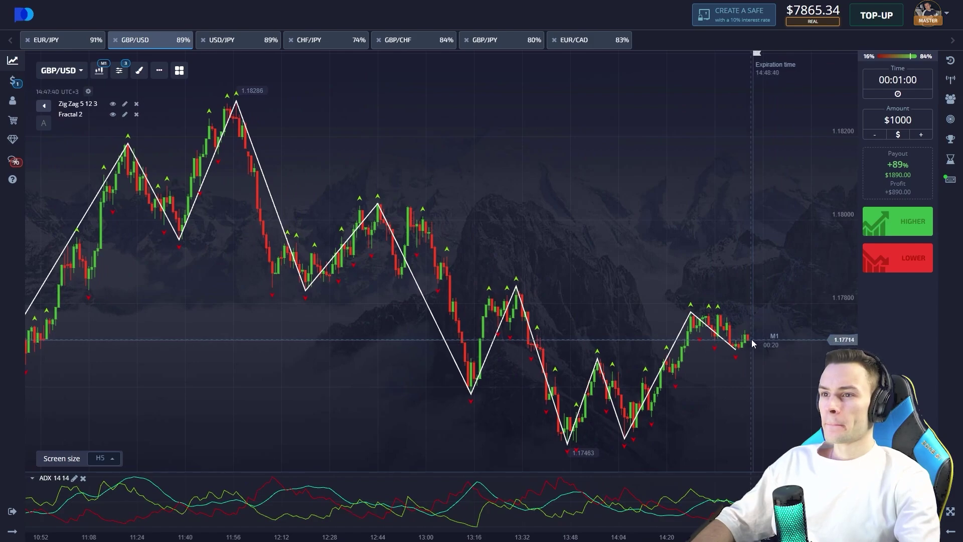
left_click(880, 227)
left_click(879, 231)
left_click(877, 234)
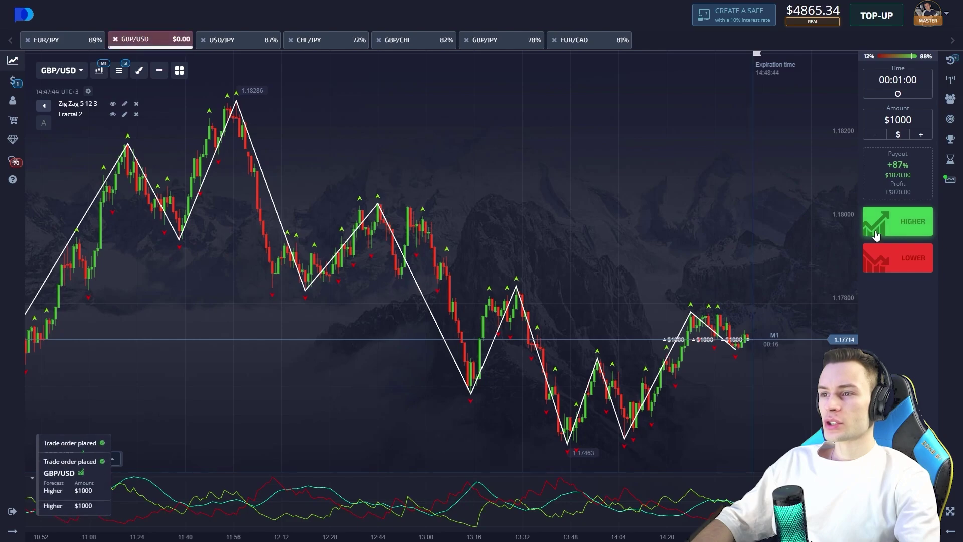
left_click(877, 233)
left_click(877, 233)
left_click(877, 234)
left_click(877, 234)
Capture the GBP/USD chart at about 1636x950, circle the latest ADX crossing, and mark its expected upward direction with short arrows.
left_click_drag(655, 239, 546, 243)
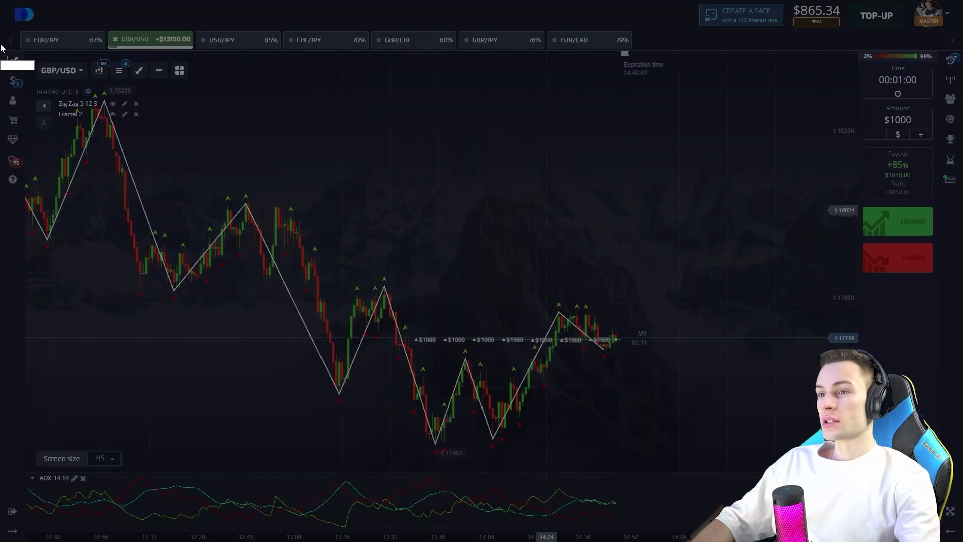
left_click_drag(29, 55, 849, 532)
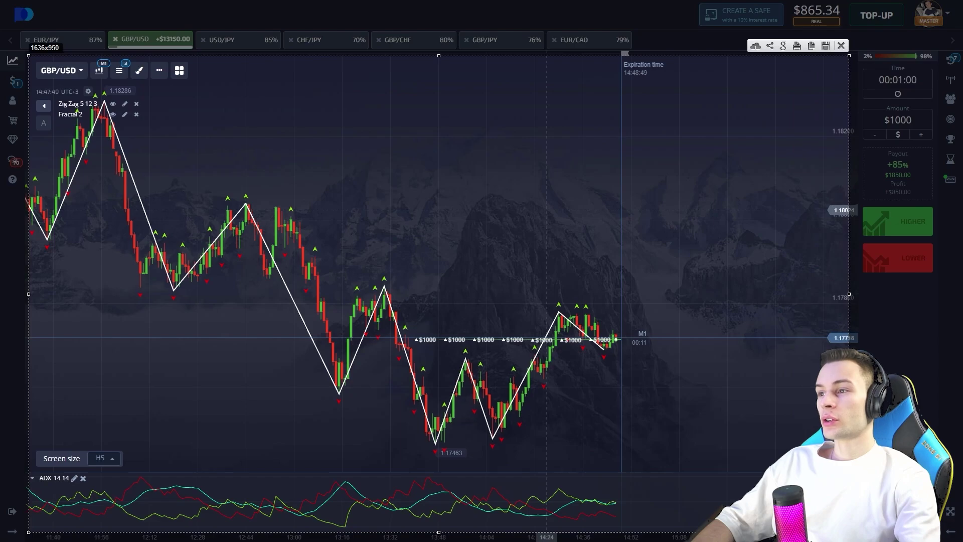
mouse_move(564, 490)
left_mouse_down()
mouse_move(649, 522)
mouse_move(574, 500)
left_mouse_up()
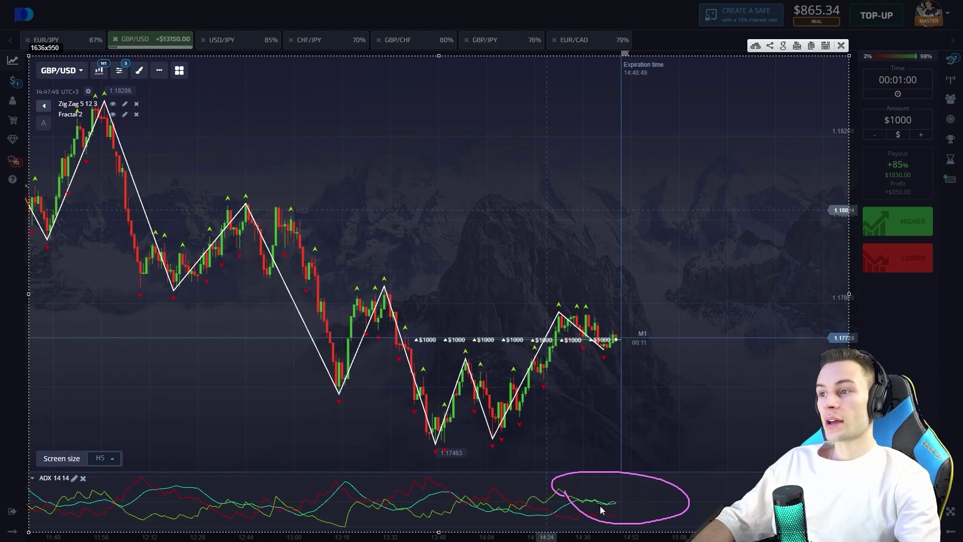
left_click_drag(601, 507, 613, 505)
left_click_drag(628, 501, 663, 480)
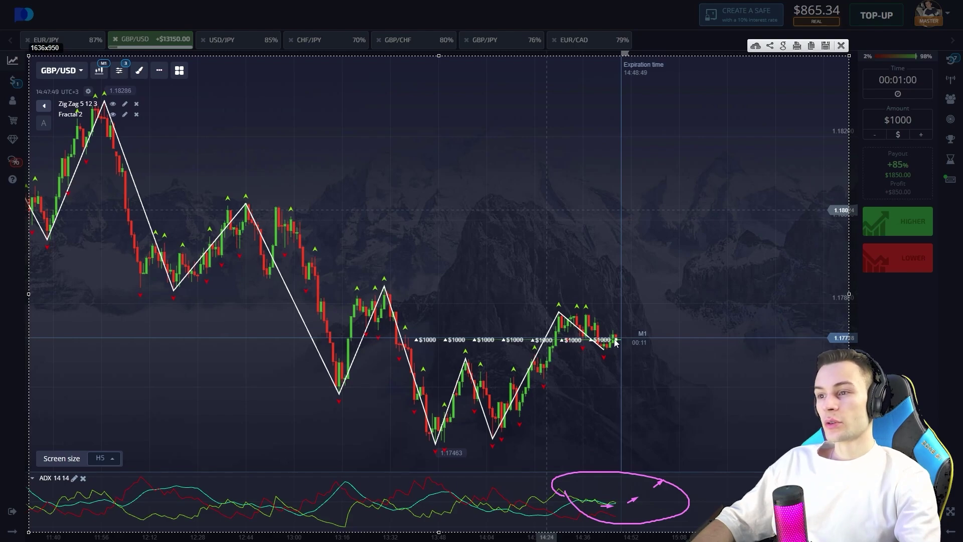
Circle the last falling Zig Zag leg on GBP/USD, trace it with an arrow, and mark its low with a small circle and upward arrow.
left_click_drag(616, 342, 628, 343)
left_click_drag(627, 304, 627, 304)
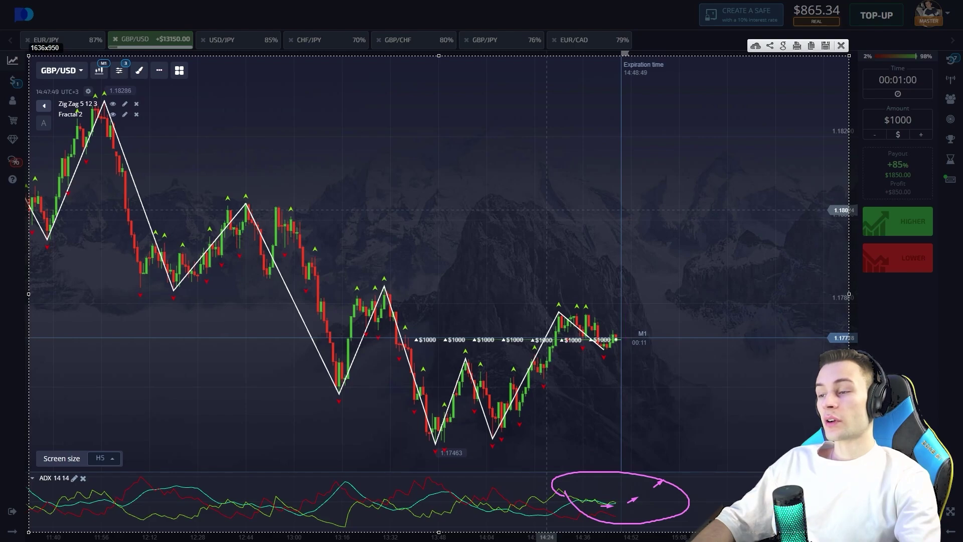
mouse_move(534, 324)
left_mouse_down()
mouse_move(652, 337)
mouse_move(532, 329)
mouse_move(571, 334)
mouse_move(604, 354)
left_mouse_up()
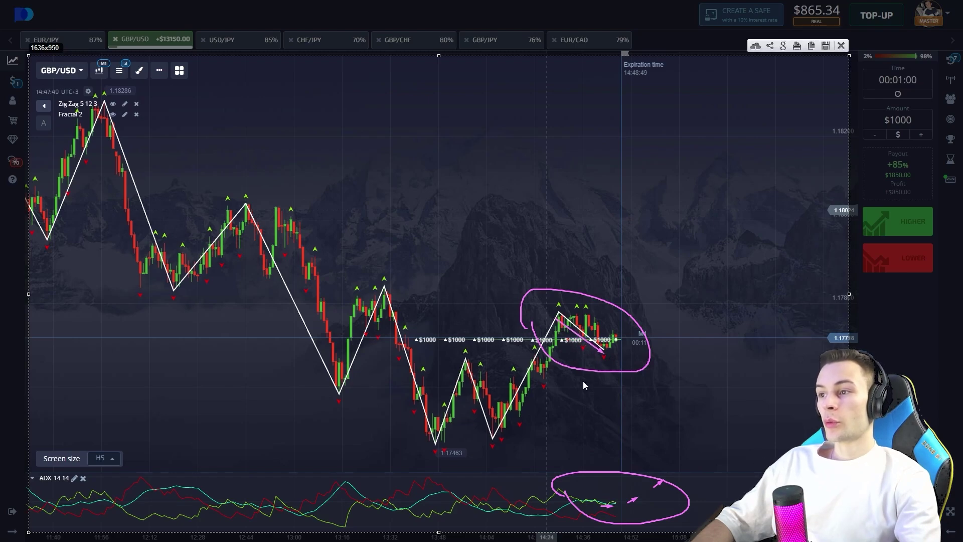
left_click_drag(590, 354, 643, 307)
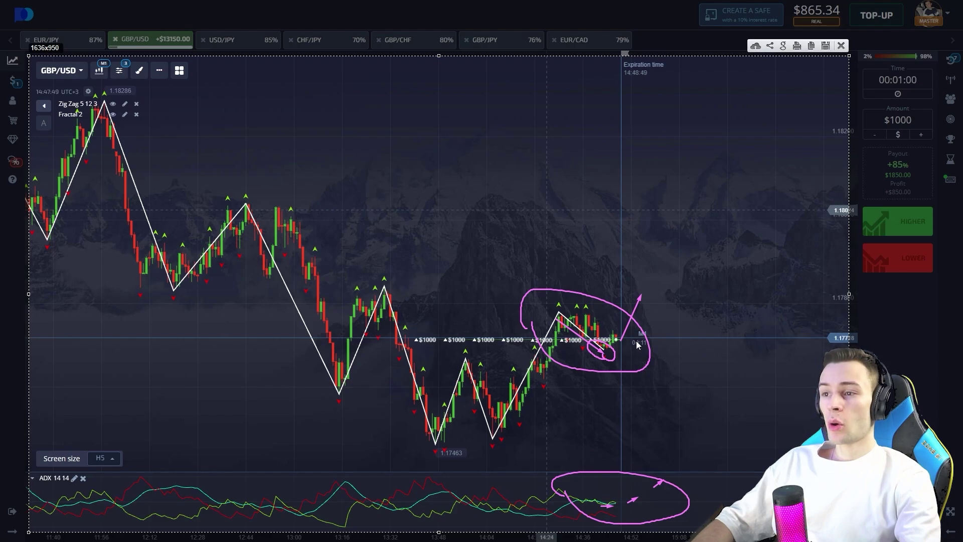
Dismiss the annotated capture, follow the GBP/USD trades on the chart until they close, and hide the trades list.
left_click(841, 46)
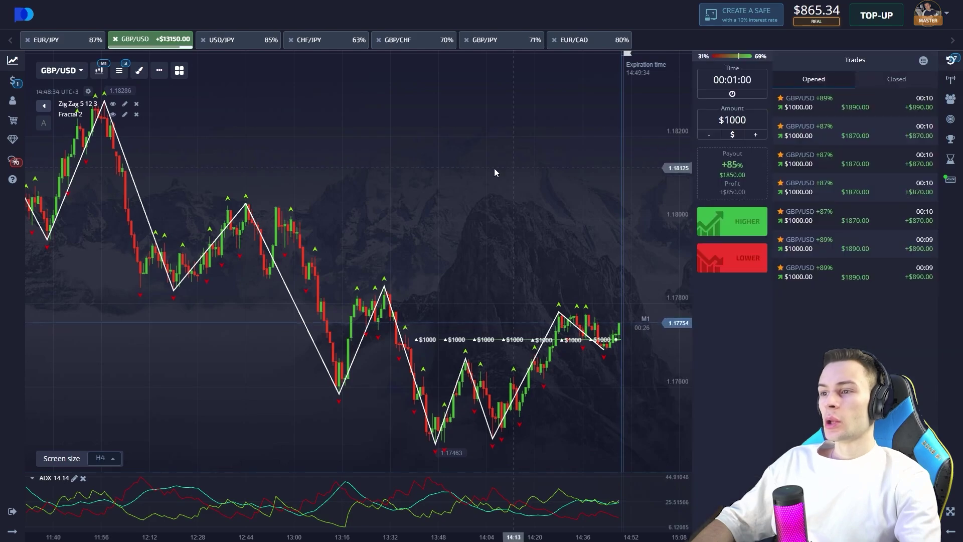
left_click_drag(495, 168, 388, 179)
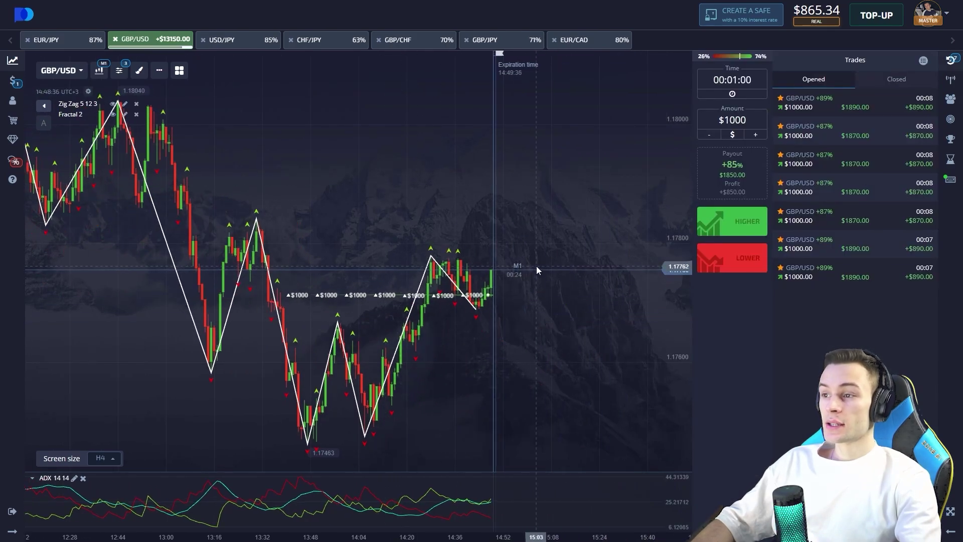
left_click_drag(438, 240, 495, 236)
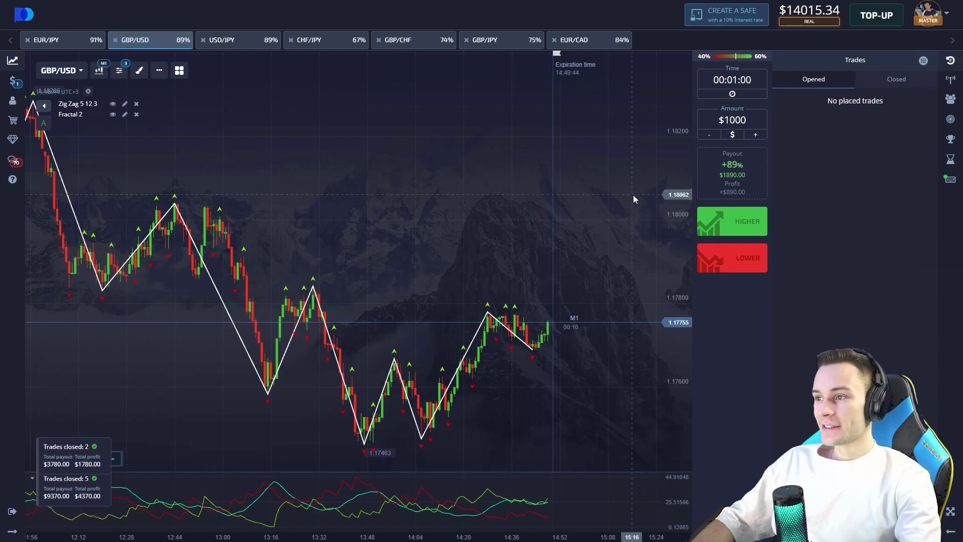
left_click(951, 62)
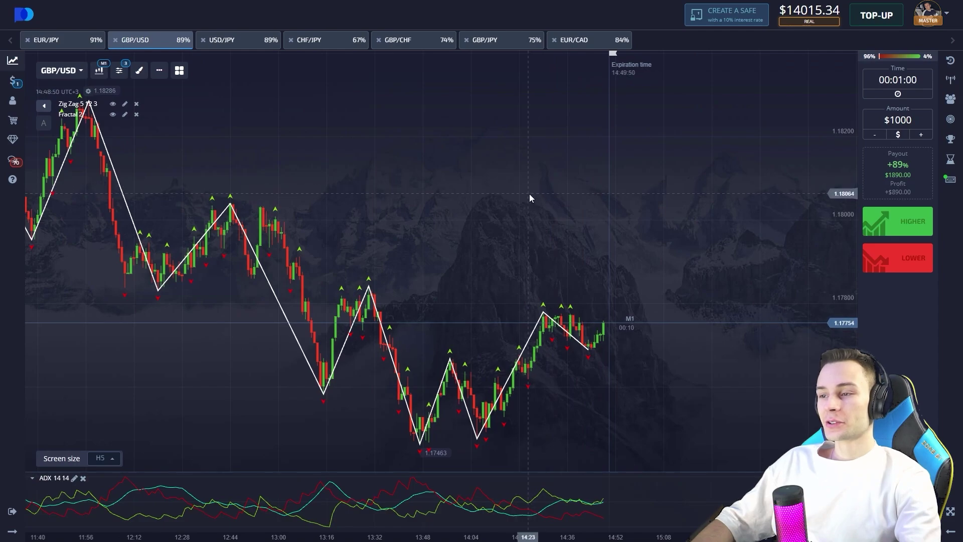
Look through the USD/JPY, CHF/JPY and GBP/CHF charts.
left_click(237, 41)
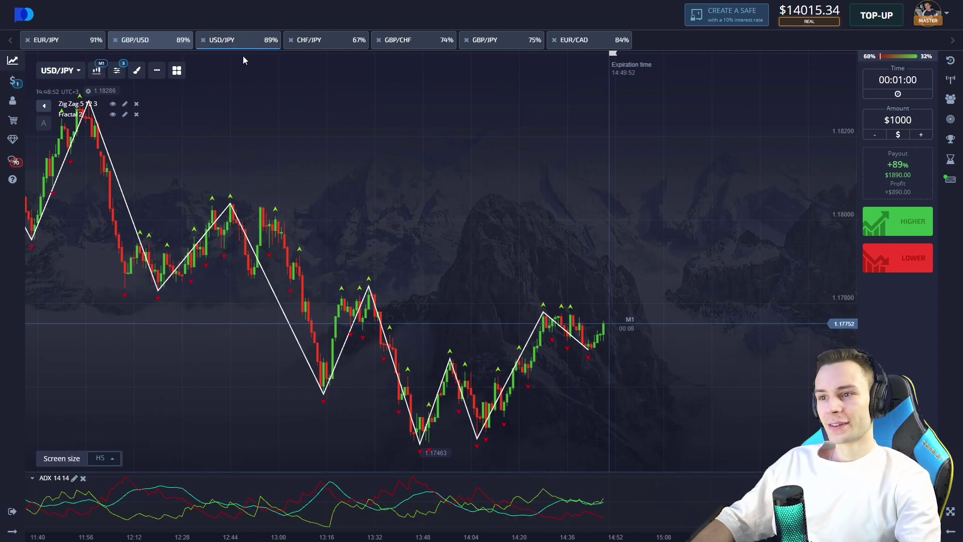
left_click(307, 41)
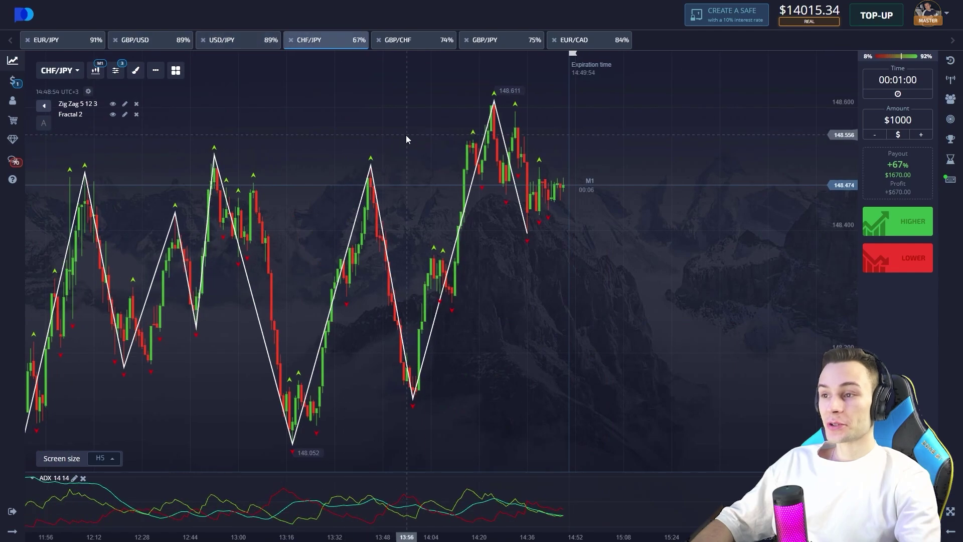
left_click(411, 43)
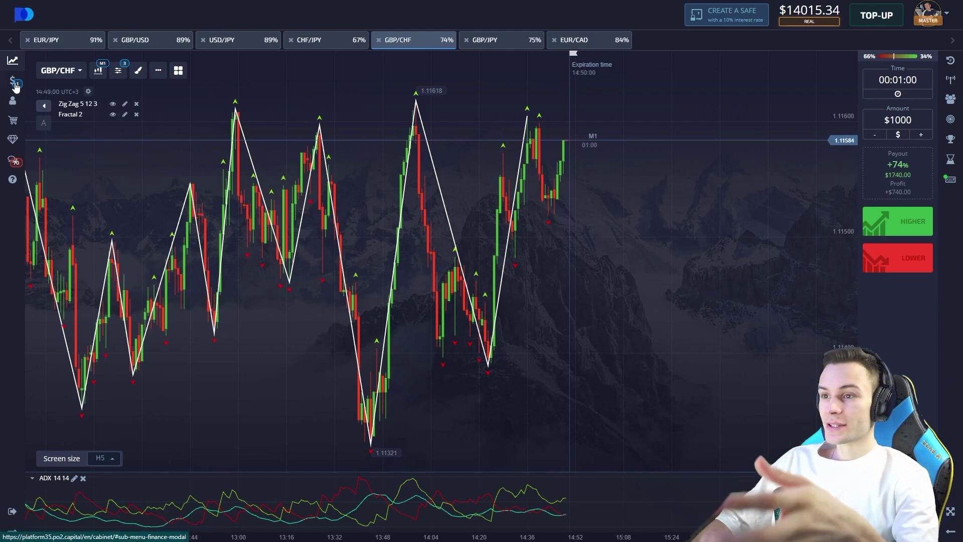
Request a withdrawal of $14000 by Tether (USDT), filling in the saved wallet address, and submit it.
left_click(15, 86)
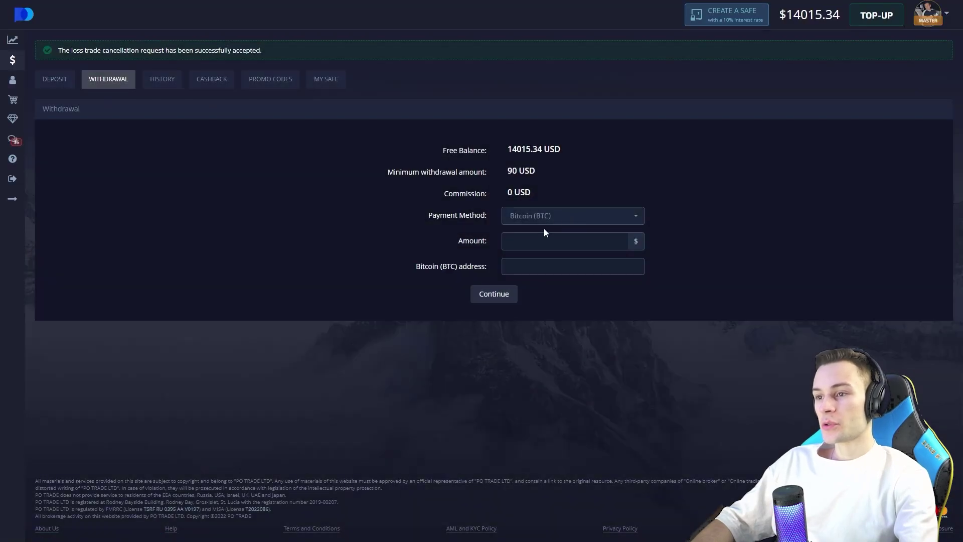
left_click(545, 221)
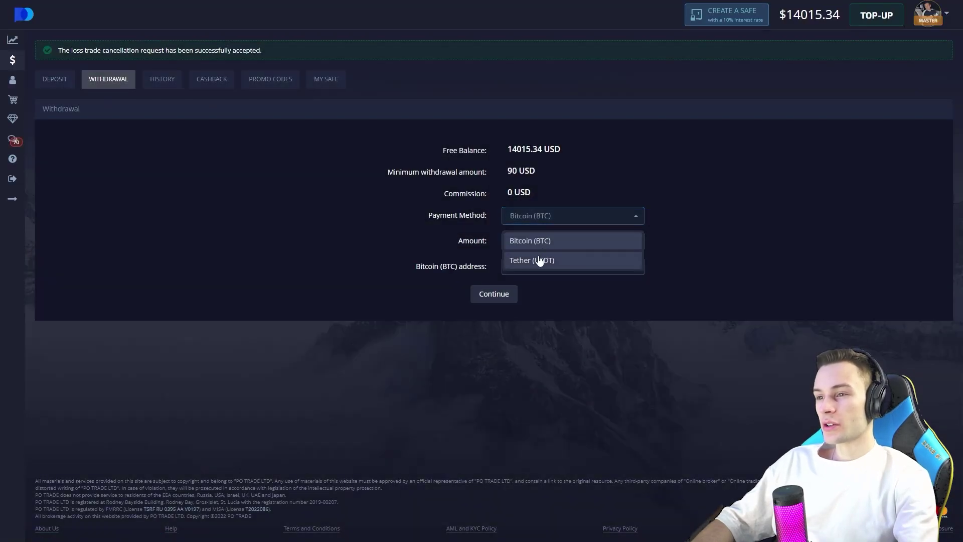
left_click(542, 259)
left_click(523, 238)
type("14000")
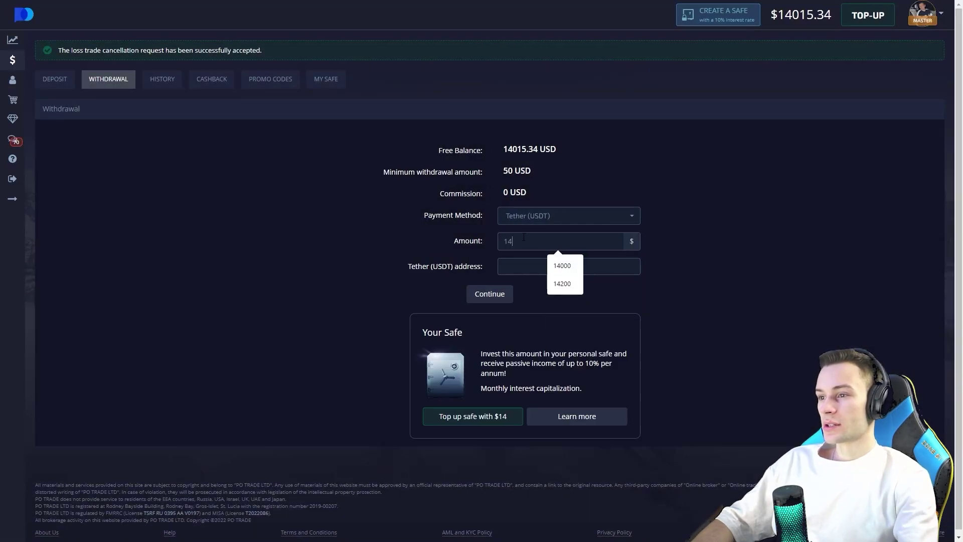
left_click(567, 266)
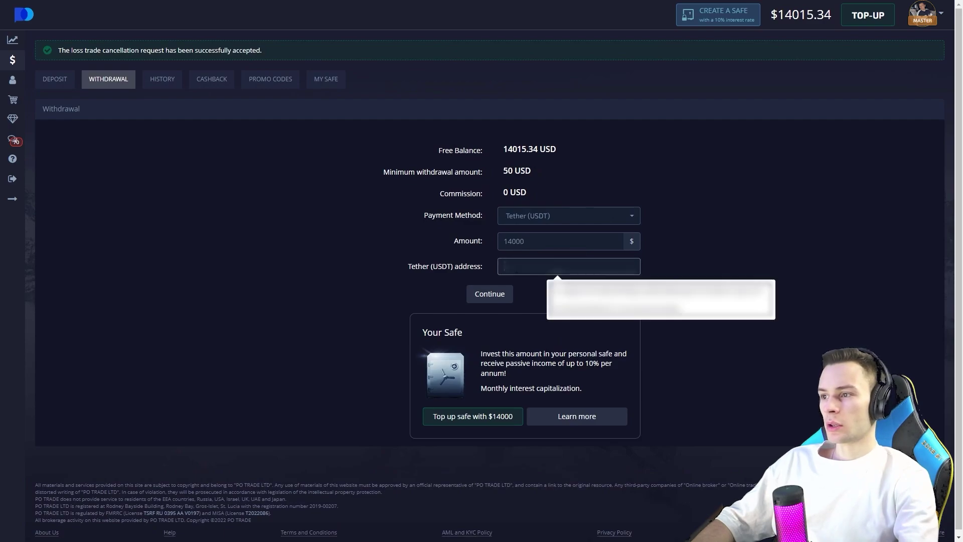
left_click(601, 293)
left_click(484, 293)
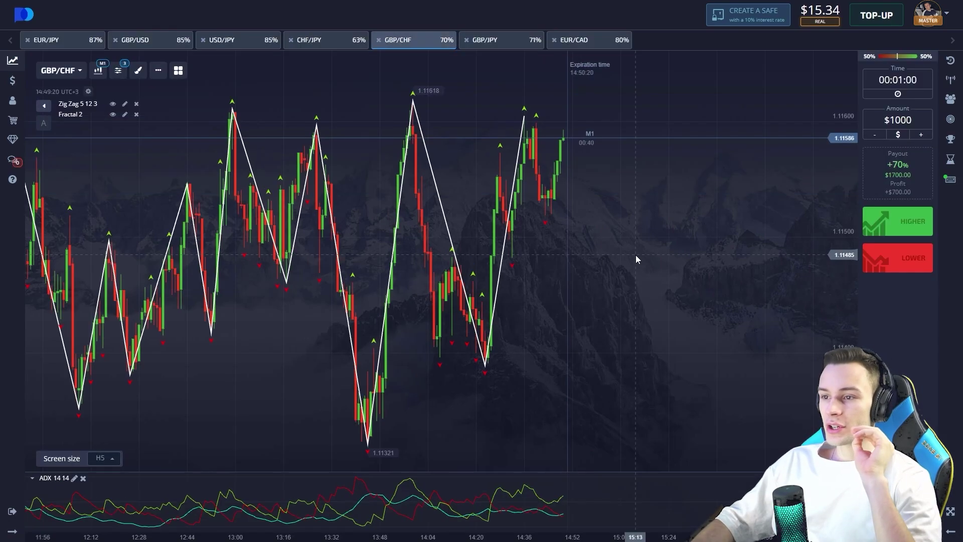
left_click_drag(316, 203, 297, 216)
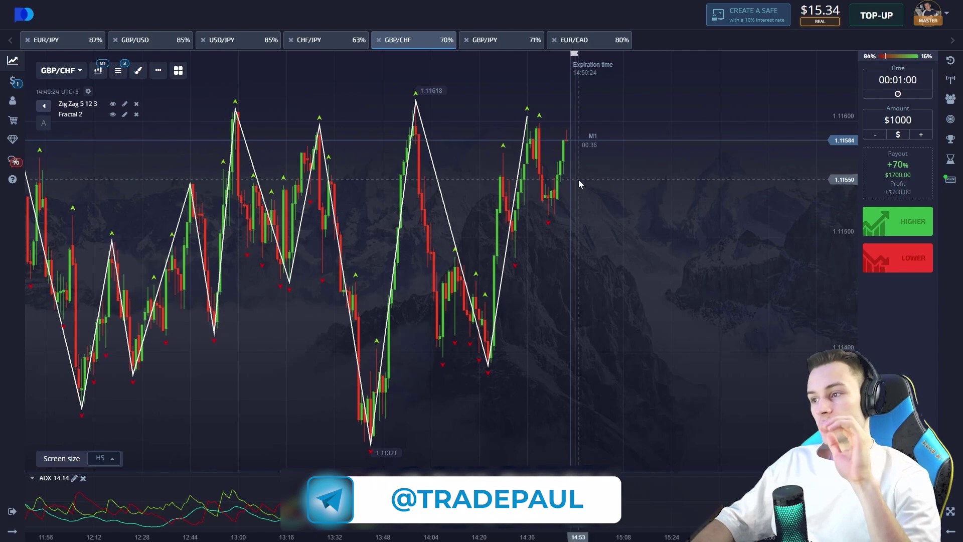